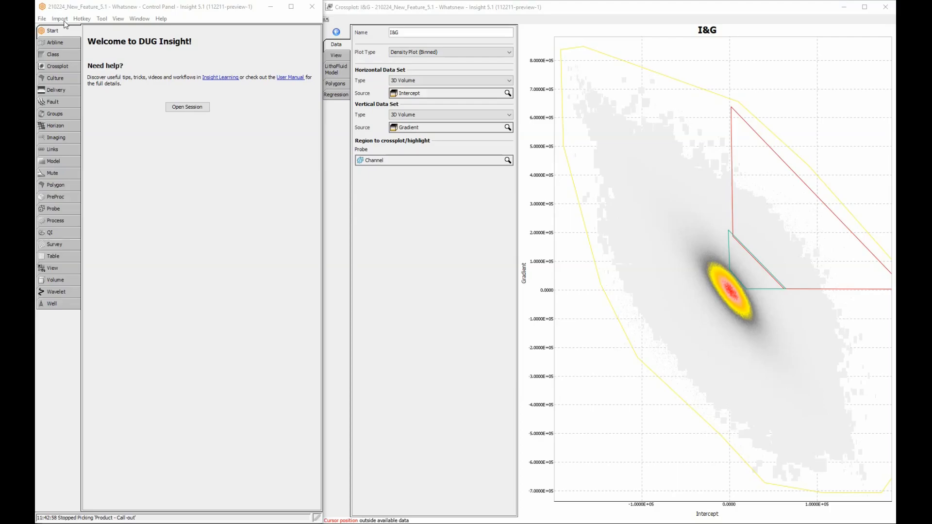
Start an ASCII volume import configured as a 3D Volume in Time, with data type Velocity model and data format VELF
{"action": "left_click", "coordinate": [62, 20]}
{"action": "mouse_move", "coordinate": [141, 249]}
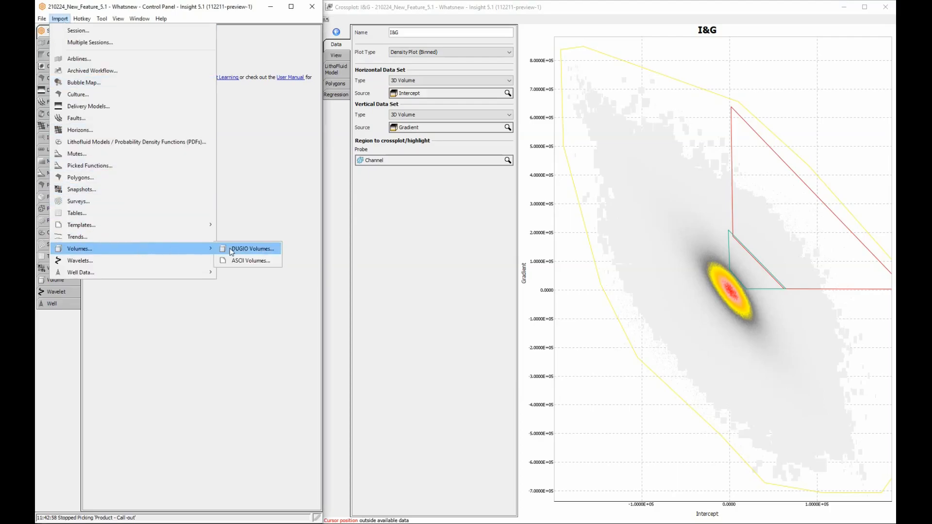
{"action": "left_click", "coordinate": [252, 264]}
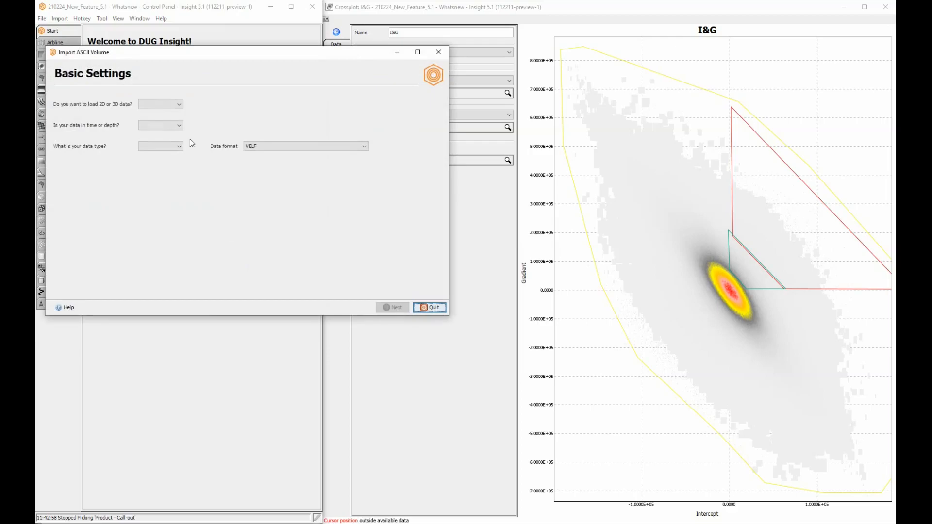
{"action": "left_click", "coordinate": [178, 104]}
{"action": "left_click", "coordinate": [166, 126]}
{"action": "left_click", "coordinate": [168, 126]}
{"action": "left_click", "coordinate": [168, 141]}
{"action": "left_click", "coordinate": [165, 146]}
{"action": "left_click", "coordinate": [160, 160]}
{"action": "left_click", "coordinate": [316, 148]}
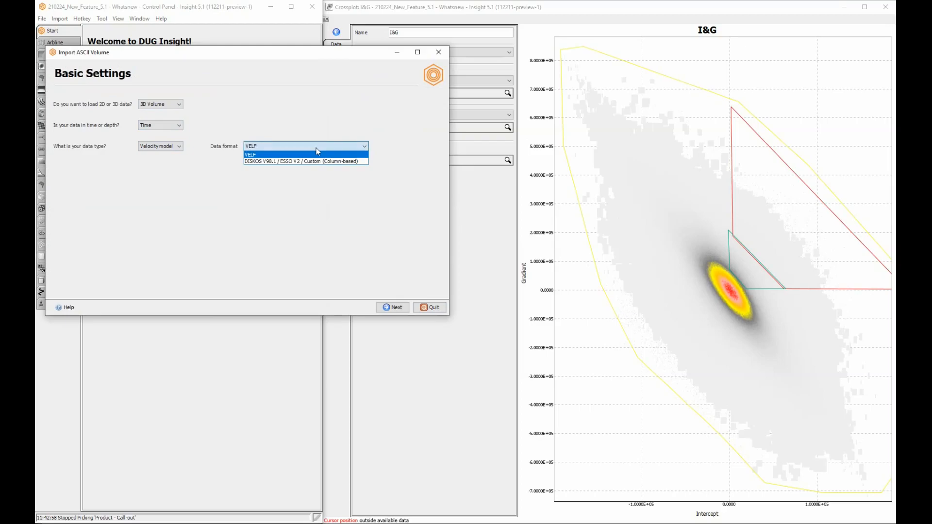
{"action": "left_click", "coordinate": [370, 148]}
{"action": "left_click", "coordinate": [395, 307]}
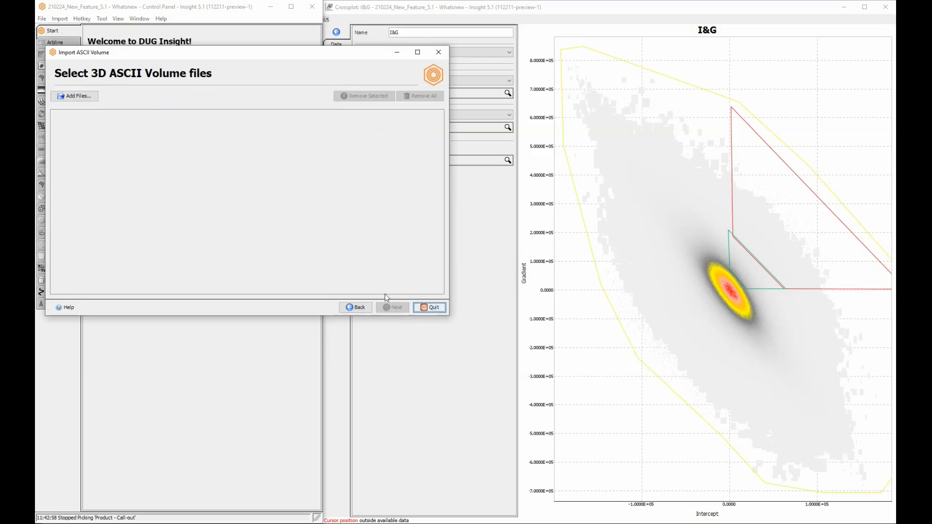
Add the file Support_PSTM_Vel.VELF to the volume import and proceed to the keyword and data locations
{"action": "left_click", "coordinate": [90, 97]}
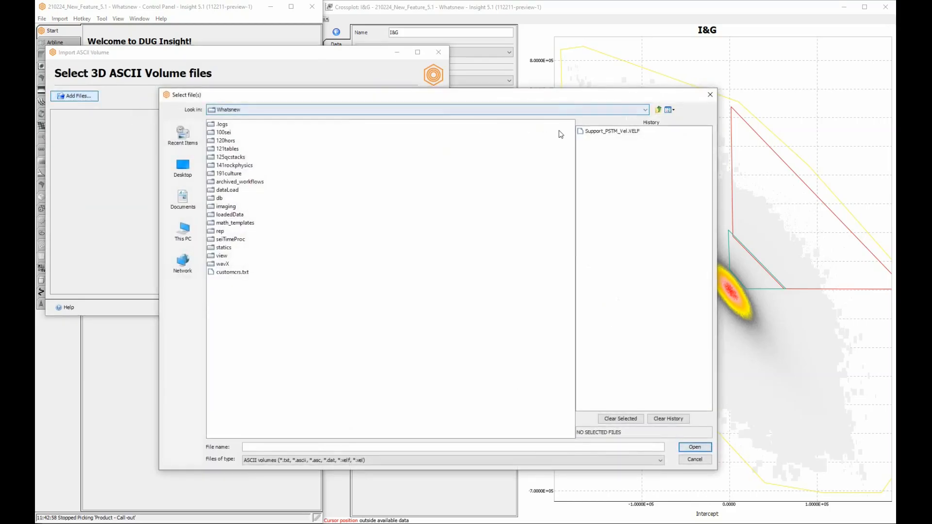
{"action": "left_click", "coordinate": [602, 131]}
{"action": "left_click", "coordinate": [252, 125]}
{"action": "left_click", "coordinate": [695, 448]}
{"action": "left_click", "coordinate": [398, 310]}
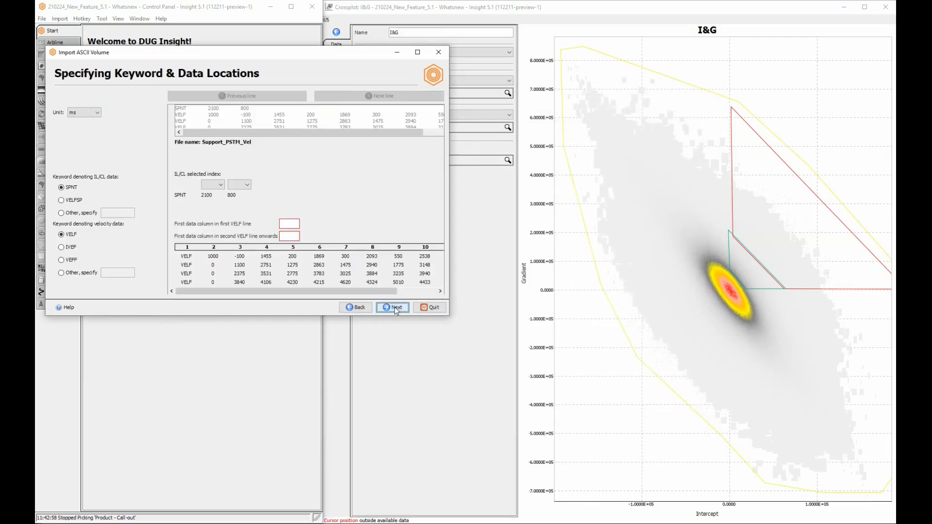
Assign the SPNT indices to IL and CL, set the first data columns to 2 and 3, and close the import without loading
{"action": "left_click", "coordinate": [221, 185]}
{"action": "left_click", "coordinate": [213, 199]}
{"action": "left_click", "coordinate": [240, 185]}
{"action": "left_click", "coordinate": [241, 206]}
{"action": "type", "text": "2"}
{"action": "type", "text": "3"}
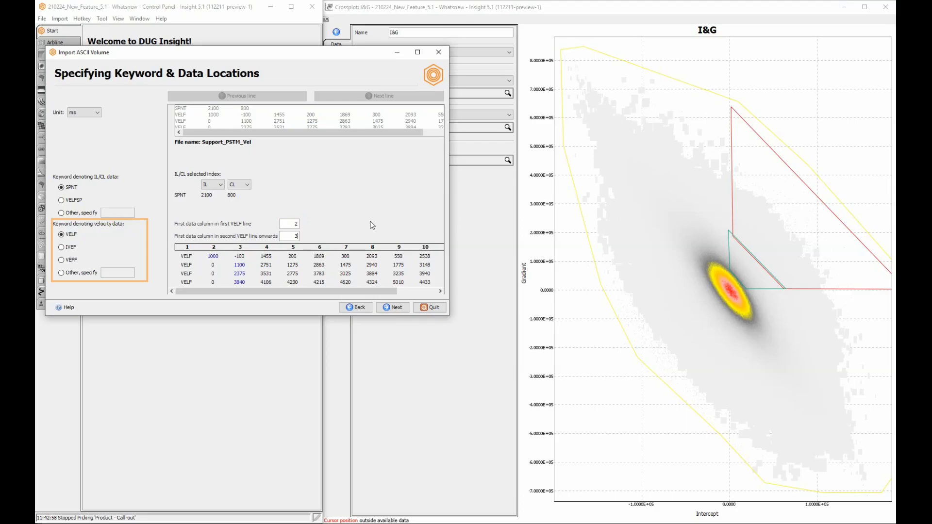
{"action": "left_click", "coordinate": [439, 53]}
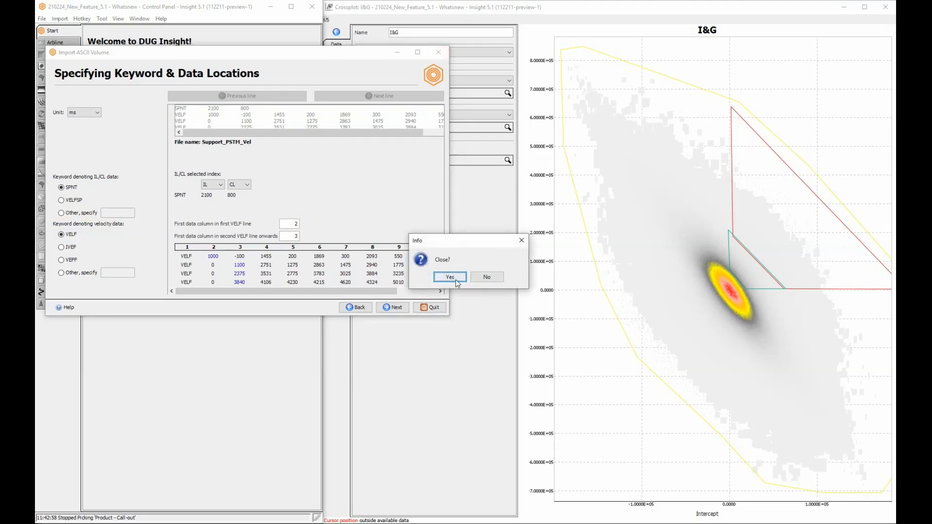
{"action": "left_click", "coordinate": [450, 277]}
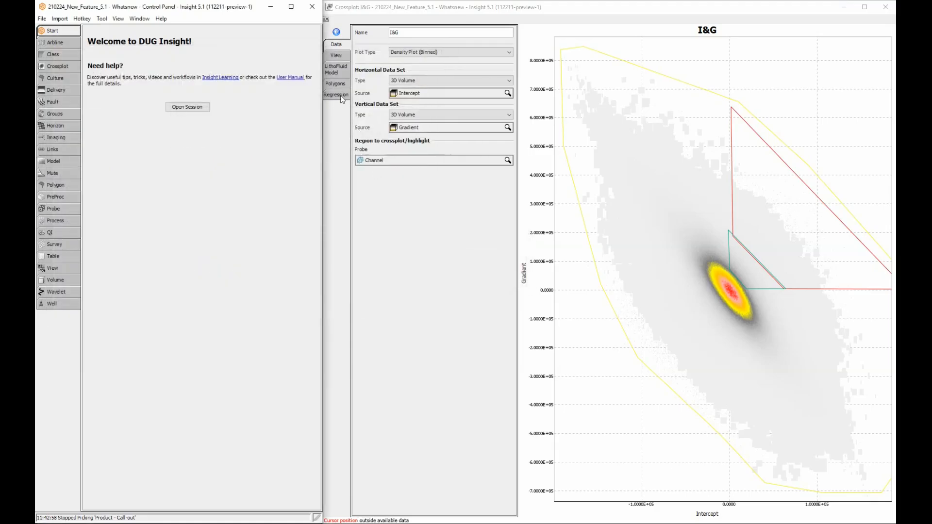
Create a new regression named Linear Regression in the I&G crossplot
{"action": "left_click", "coordinate": [342, 97]}
{"action": "left_click", "coordinate": [506, 30]}
{"action": "left_click", "coordinate": [539, 44]}
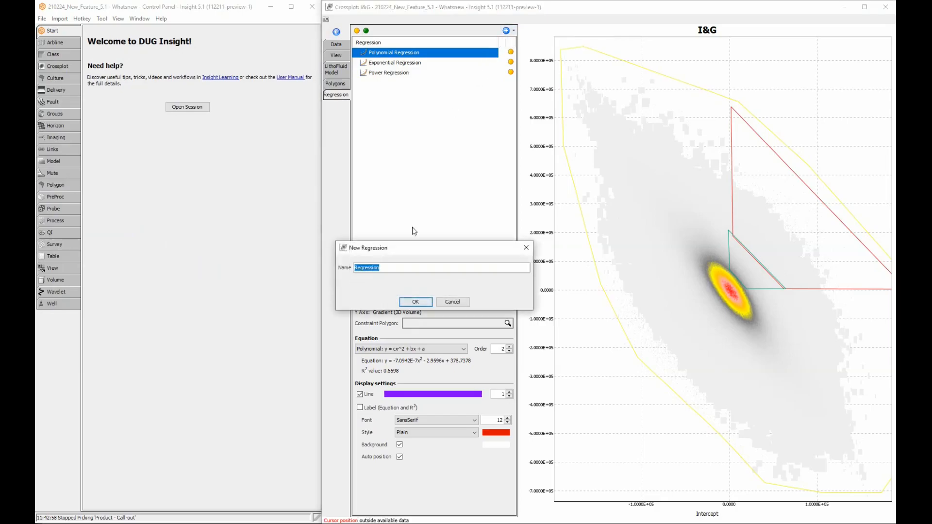
{"action": "key", "text": "Home"}
{"action": "type", "text": "Linear"}
{"action": "key", "text": "Return"}
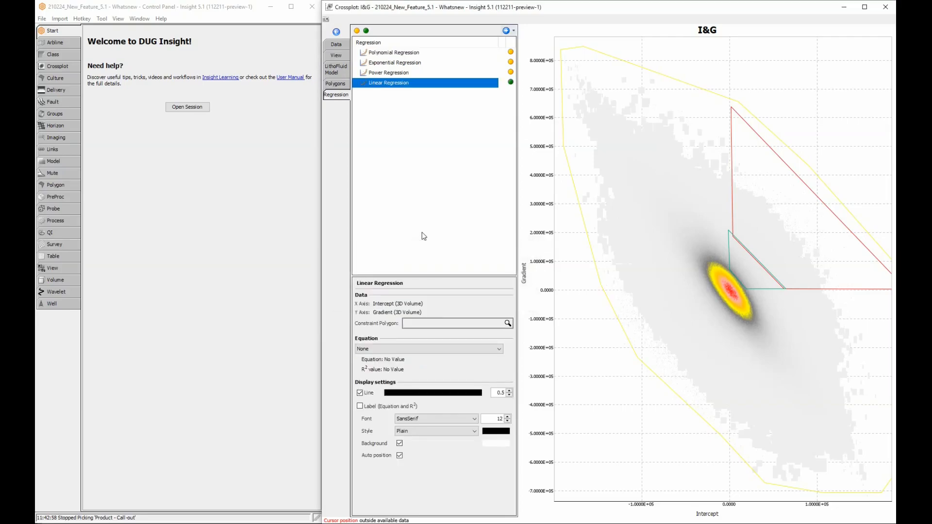
Constrain the linear regression to the ALL polygon and set its equation to Linear: y = bx + a
{"action": "left_click", "coordinate": [462, 325]}
{"action": "left_click", "coordinate": [426, 370]}
{"action": "left_click", "coordinate": [439, 348]}
{"action": "left_click", "coordinate": [401, 367]}
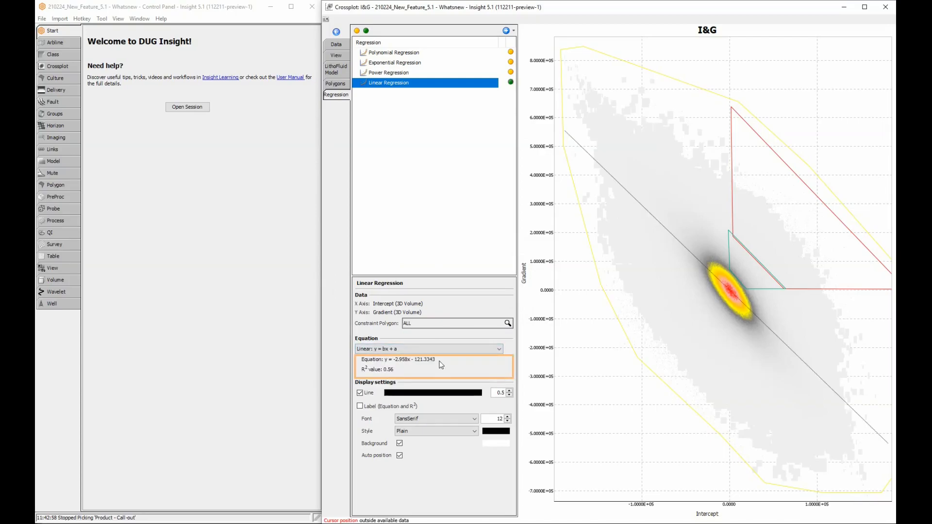
Set the regression line width to 2 and display the equation and R² label on the plot
{"action": "left_click", "coordinate": [510, 390]}
{"action": "left_click", "coordinate": [509, 391]}
{"action": "left_click", "coordinate": [509, 391]}
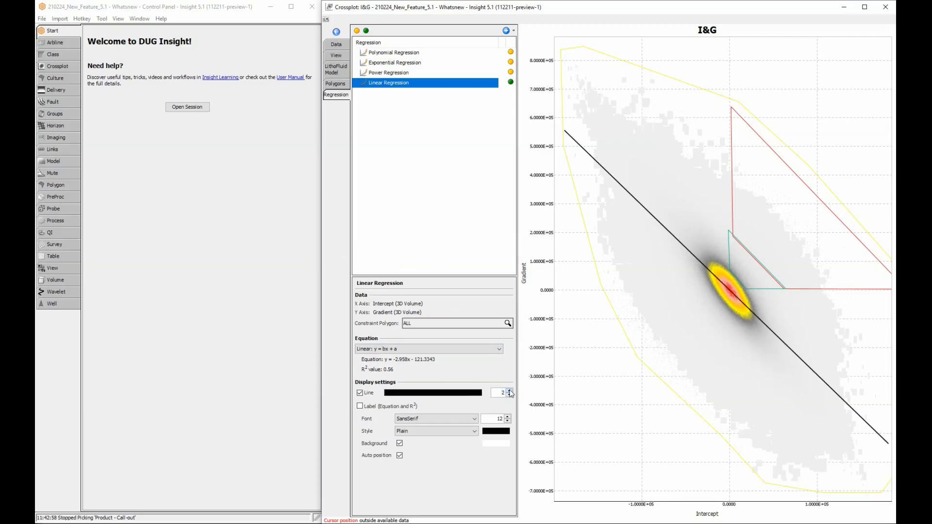
{"action": "left_click", "coordinate": [360, 406]}
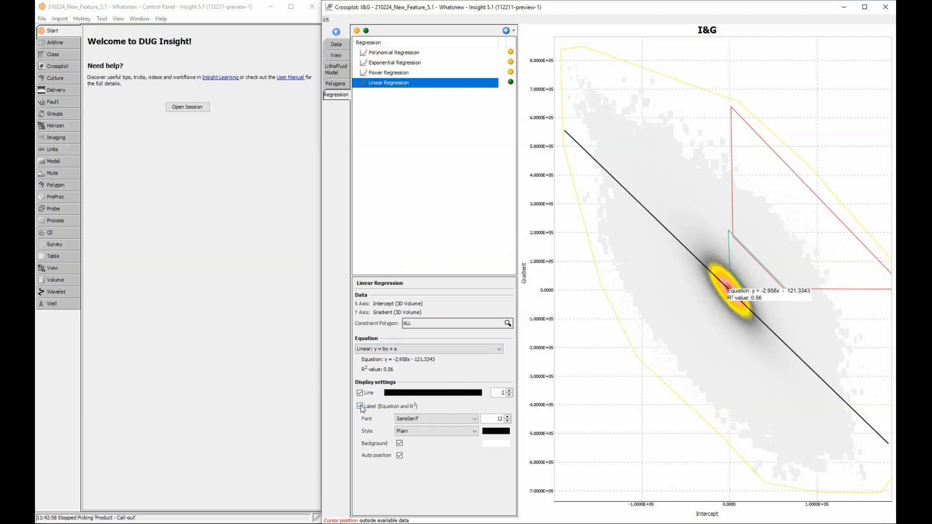
Color the regression label text blue and the regression line dark blue, keeping the label background enabled
{"action": "left_click", "coordinate": [494, 431]}
{"action": "left_click", "coordinate": [521, 467]}
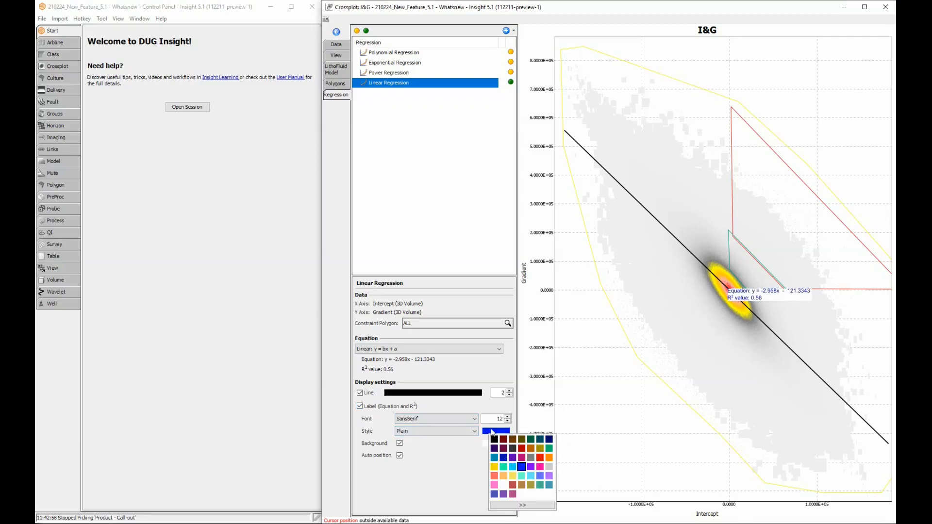
{"action": "left_click", "coordinate": [471, 394]}
{"action": "left_click", "coordinate": [422, 419]}
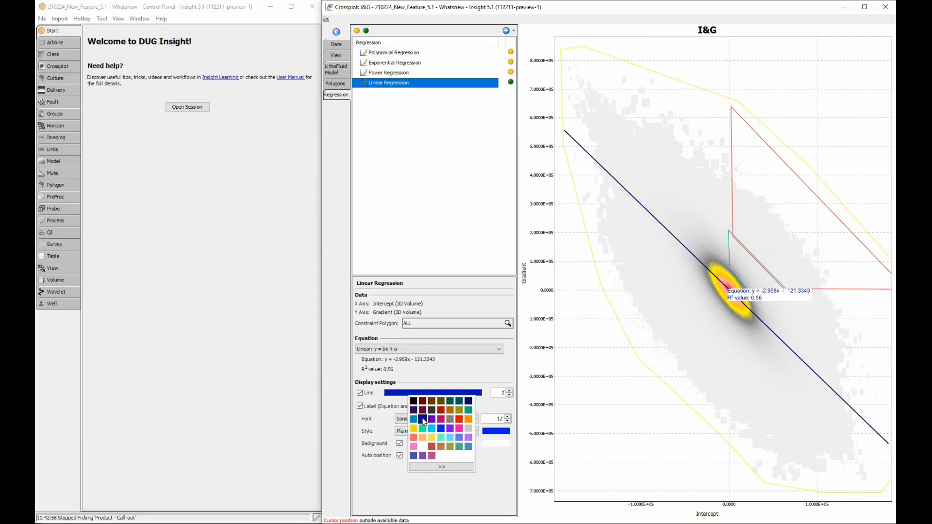
{"action": "left_click", "coordinate": [400, 444]}
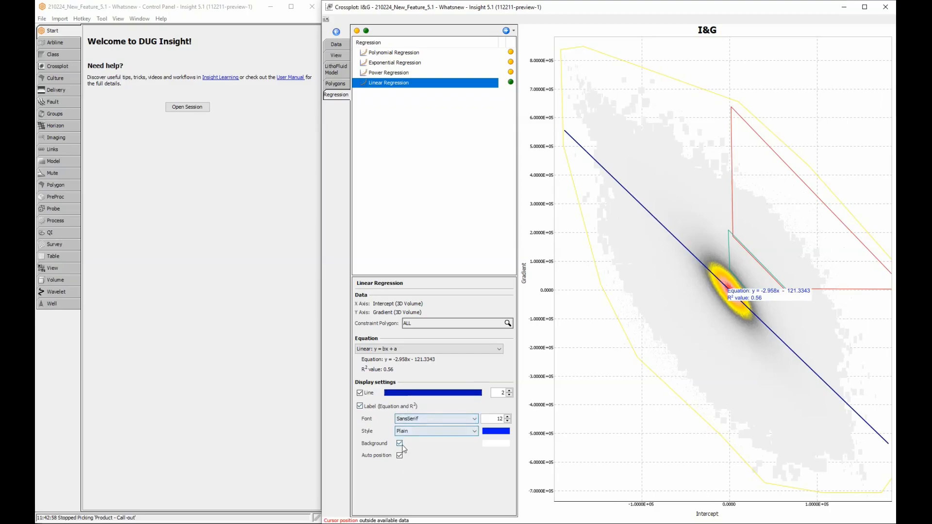
{"action": "left_click", "coordinate": [400, 444]}
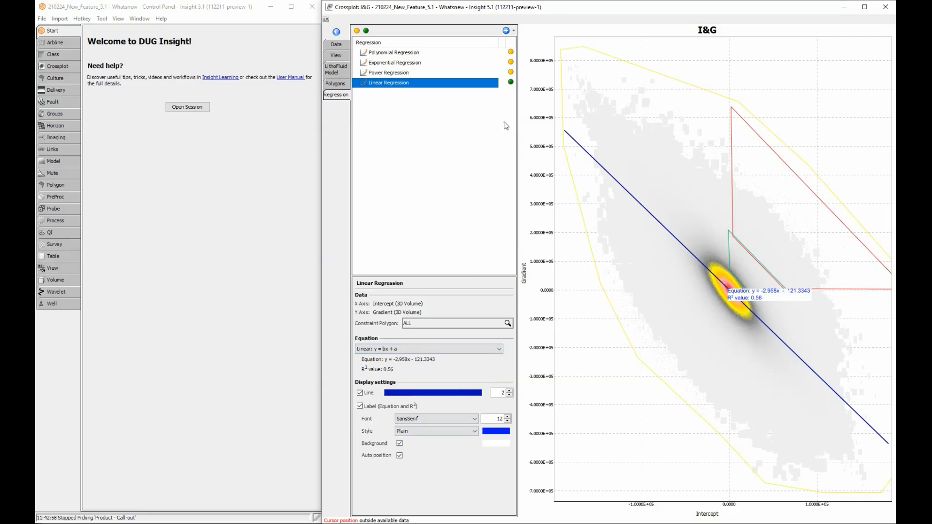
Display the Polynomial, Exponential and Power regressions on the crossplot alongside the linear one
{"action": "left_click", "coordinate": [511, 52]}
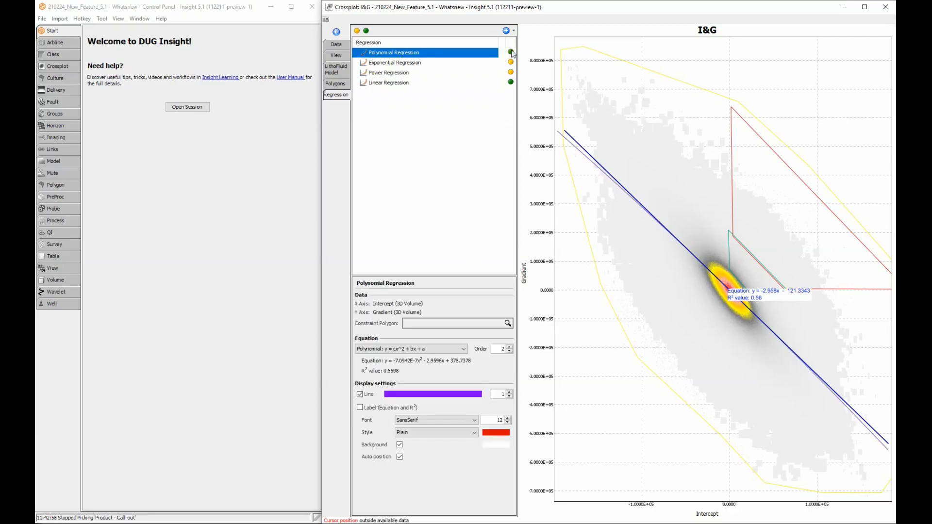
{"action": "left_click", "coordinate": [511, 62]}
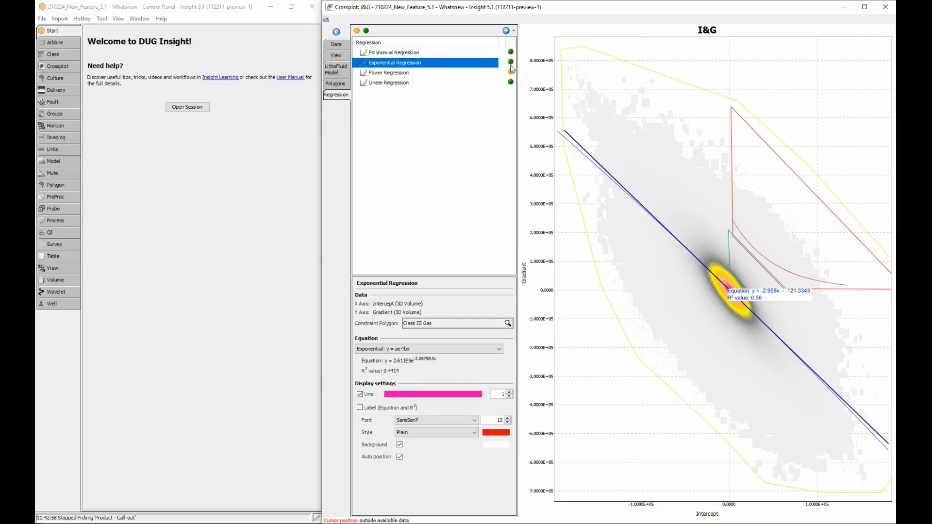
{"action": "left_click", "coordinate": [511, 72]}
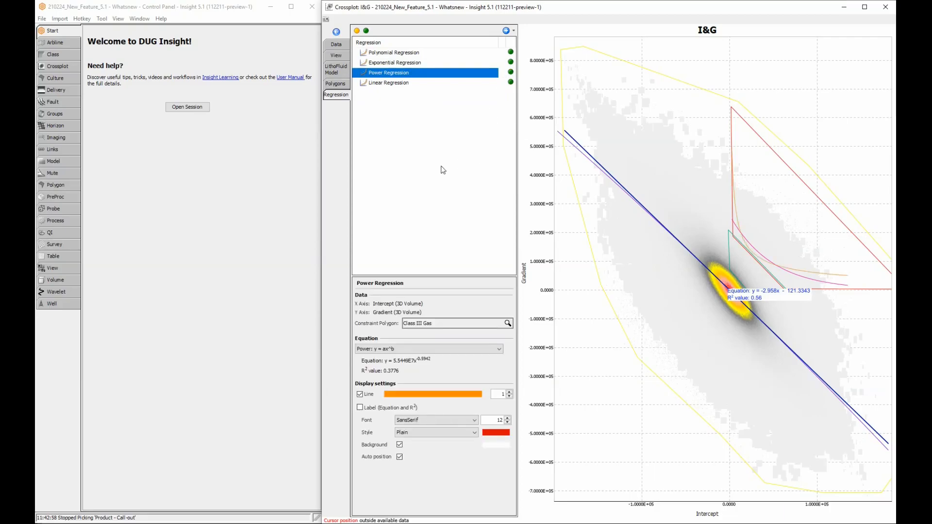
Start a table import from the file Bubble_Map_2D_Intersections.csv
{"action": "left_click", "coordinate": [63, 257]}
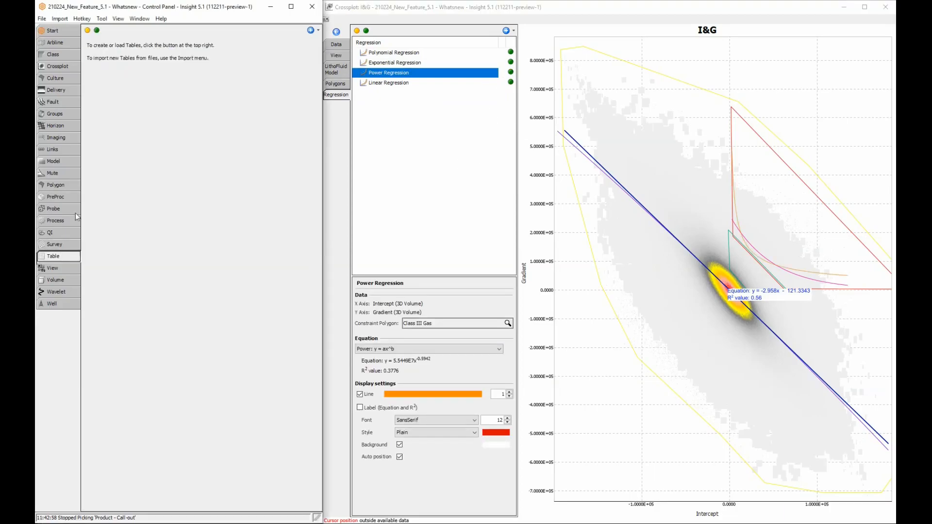
{"action": "left_click", "coordinate": [60, 19]}
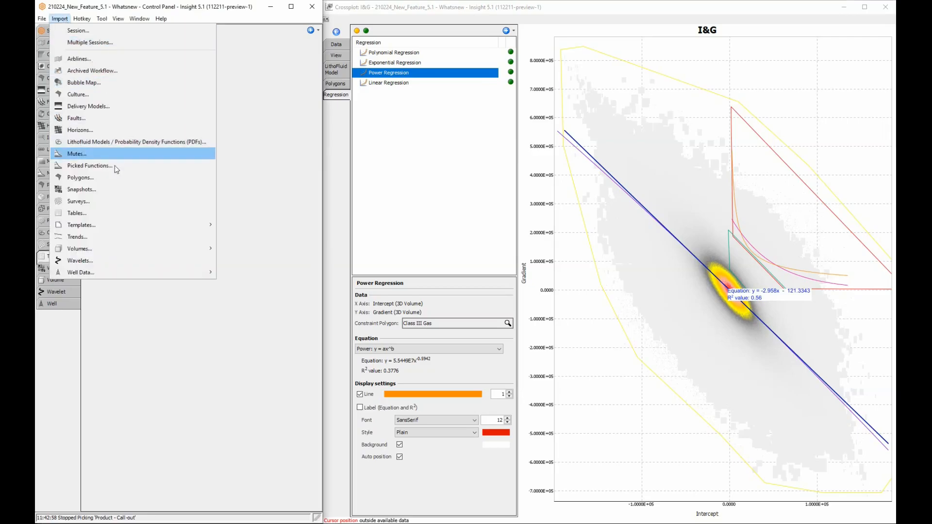
{"action": "left_click", "coordinate": [126, 214]}
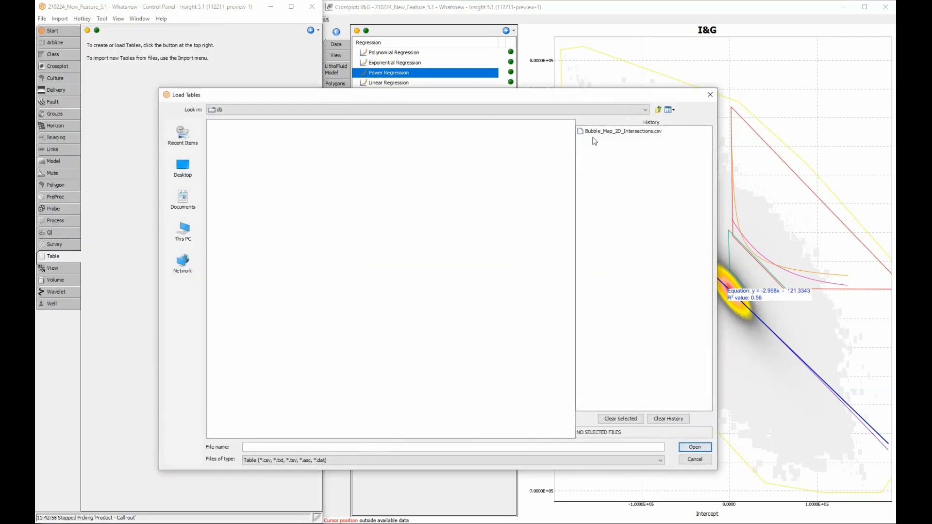
{"action": "left_click", "coordinate": [598, 132]}
{"action": "left_click", "coordinate": [280, 125]}
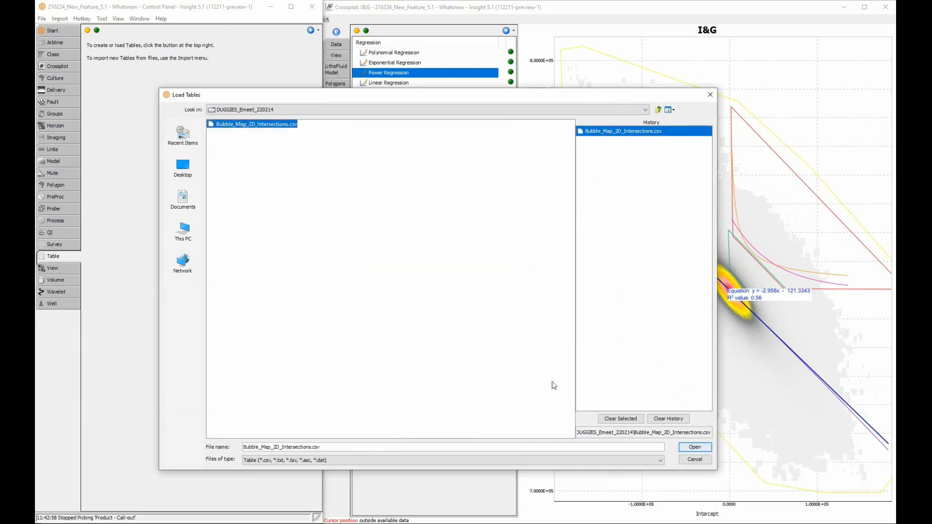
{"action": "left_click", "coordinate": [693, 447]}
Set the three table columns to Short Decimal, name them x, y and residual, and complete the import
{"action": "left_click", "coordinate": [117, 269]}
{"action": "left_click", "coordinate": [103, 289]}
{"action": "left_click", "coordinate": [140, 262]}
{"action": "left_click", "coordinate": [140, 289]}
{"action": "left_click", "coordinate": [171, 263]}
{"action": "left_click", "coordinate": [175, 289]}
{"action": "left_click", "coordinate": [114, 272]}
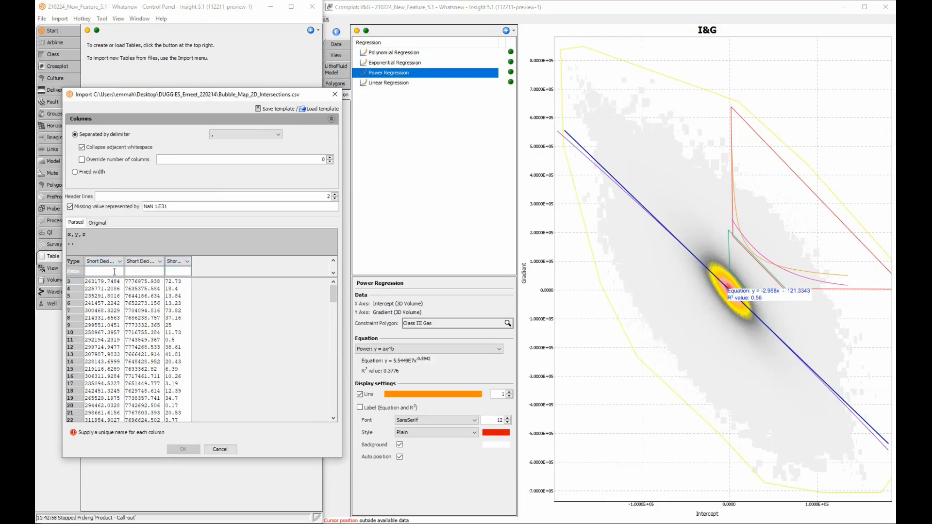
{"action": "left_click", "coordinate": [158, 271]}
{"action": "type", "text": "residual"}
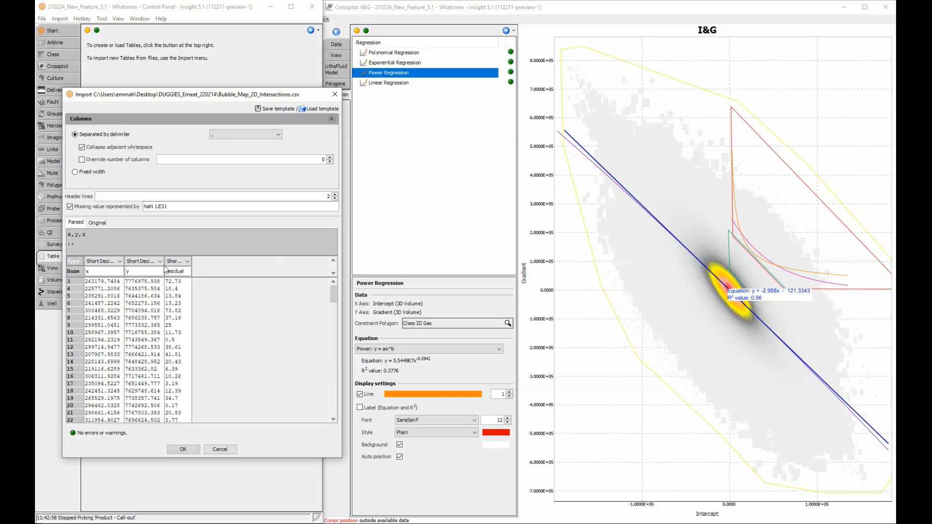
{"action": "left_click", "coordinate": [185, 454]}
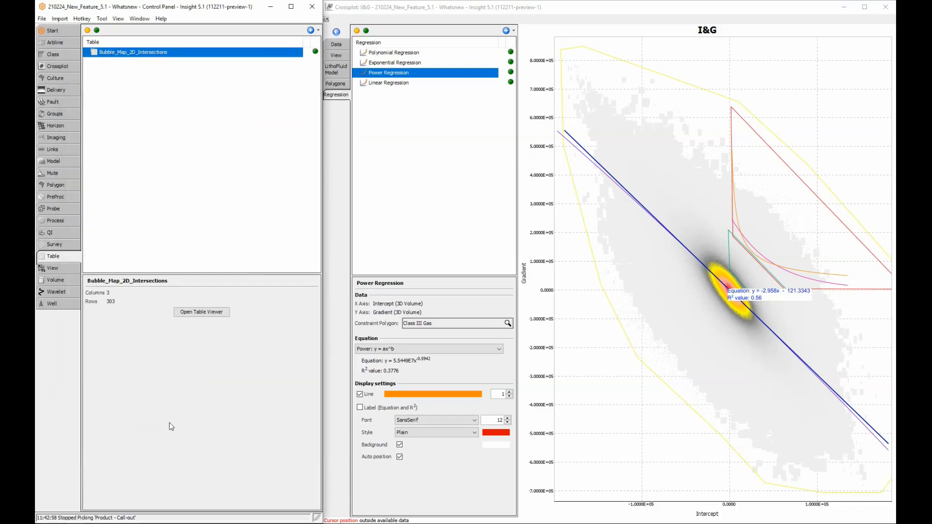
Inspect the imported table's rows and the data types available for the crossplot's horizontal data set
{"action": "left_click", "coordinate": [204, 314]}
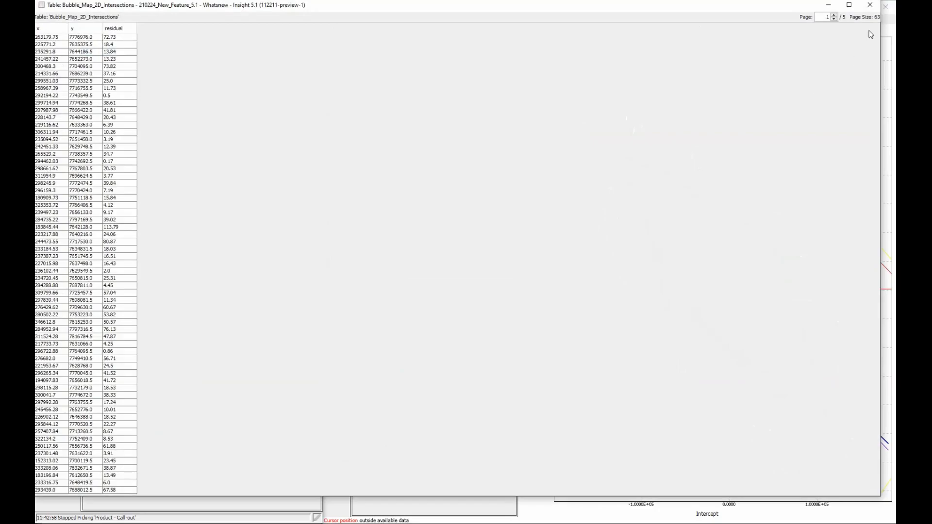
{"action": "left_click", "coordinate": [870, 5]}
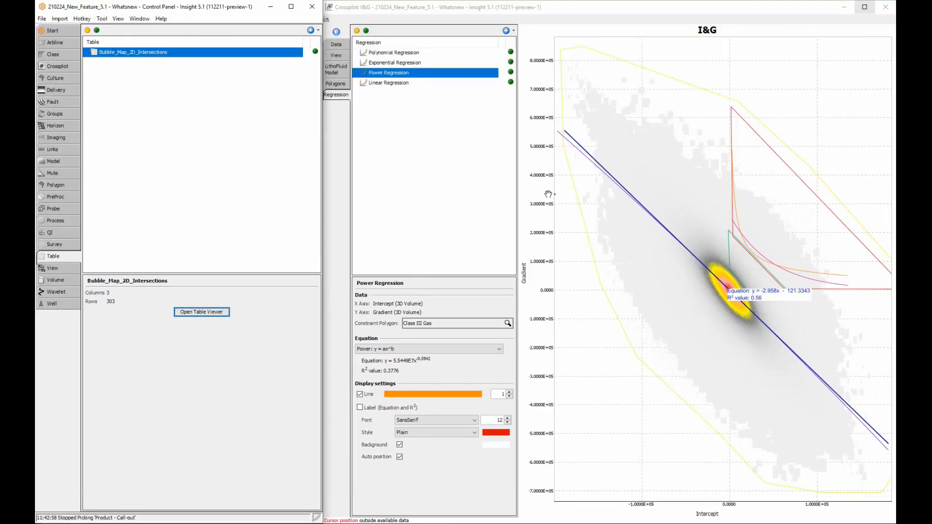
{"action": "left_click", "coordinate": [342, 45]}
{"action": "left_click", "coordinate": [414, 82]}
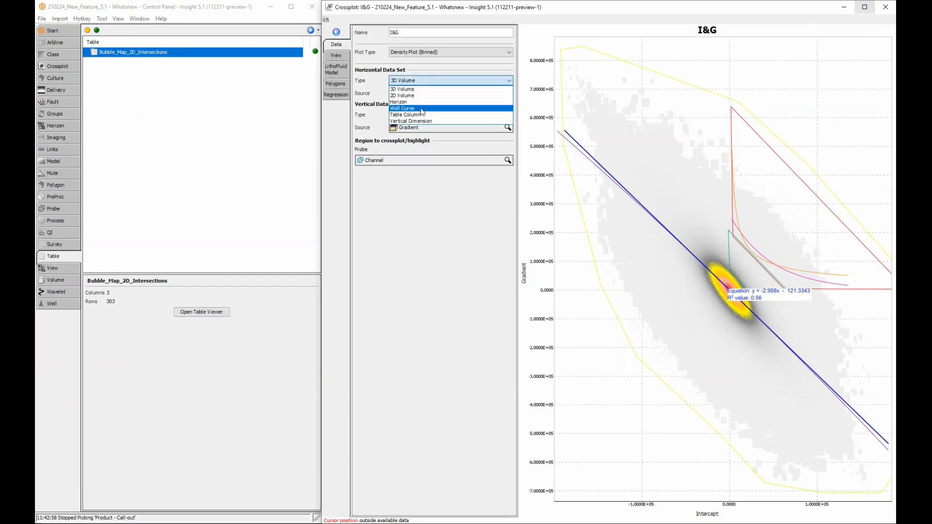
{"action": "left_click", "coordinate": [335, 121]}
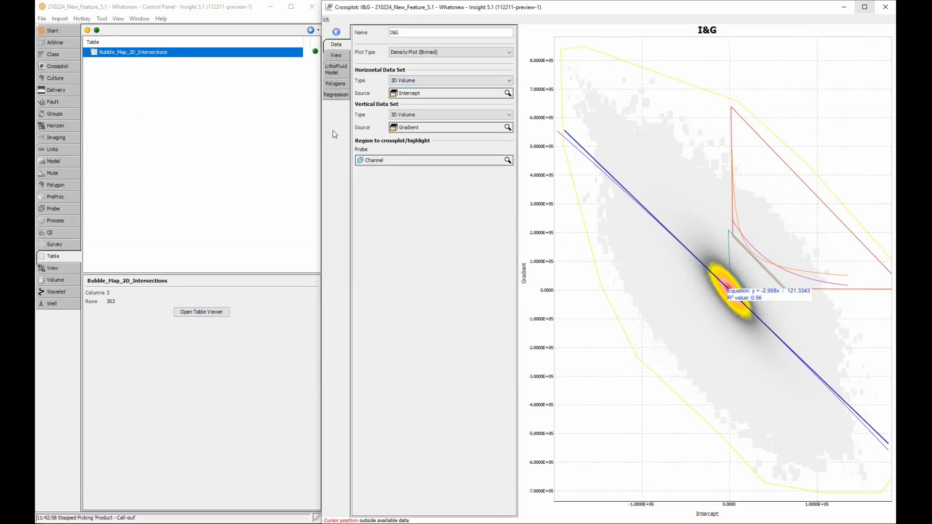
Display the well components table in the Well Manager Tool and select the first nine wells to list their markers
{"action": "left_click", "coordinate": [251, 507]}
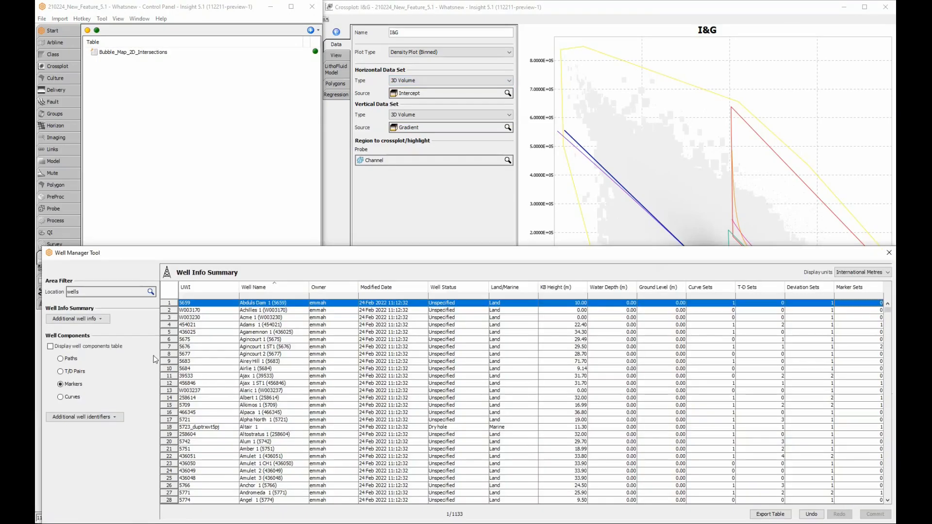
{"action": "left_click", "coordinate": [51, 347]}
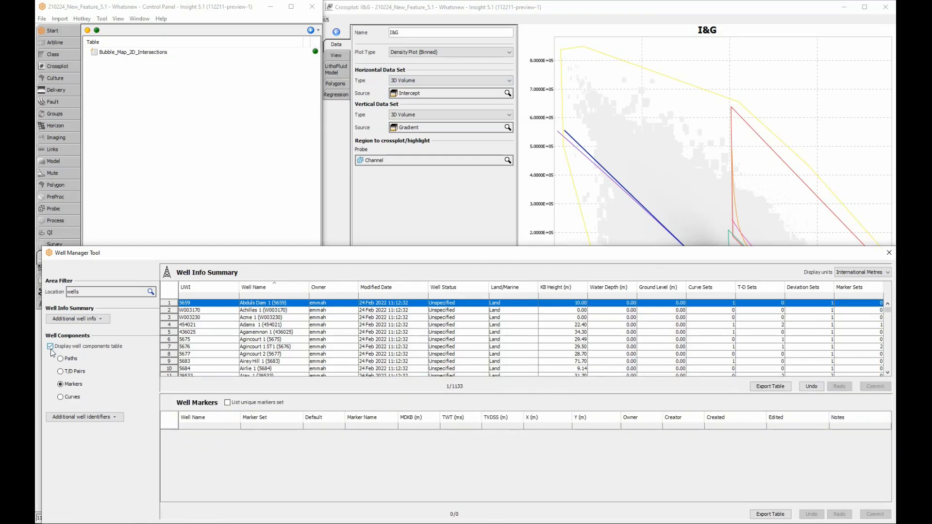
{"action": "left_click", "coordinate": [175, 361], "text": "shift"}
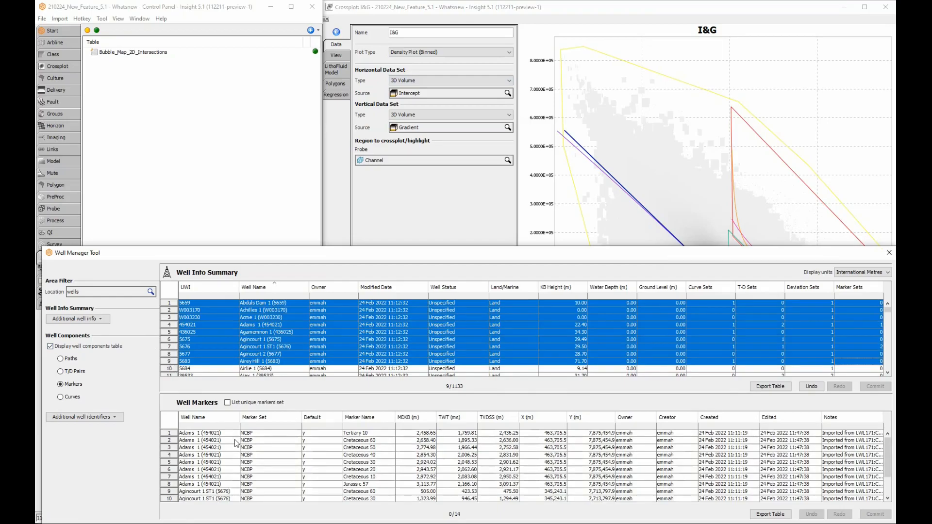
Rename the marker set of all eight Adams 1 (454021) markers to NCBPS and commit the change
{"action": "left_click", "coordinate": [263, 435]}
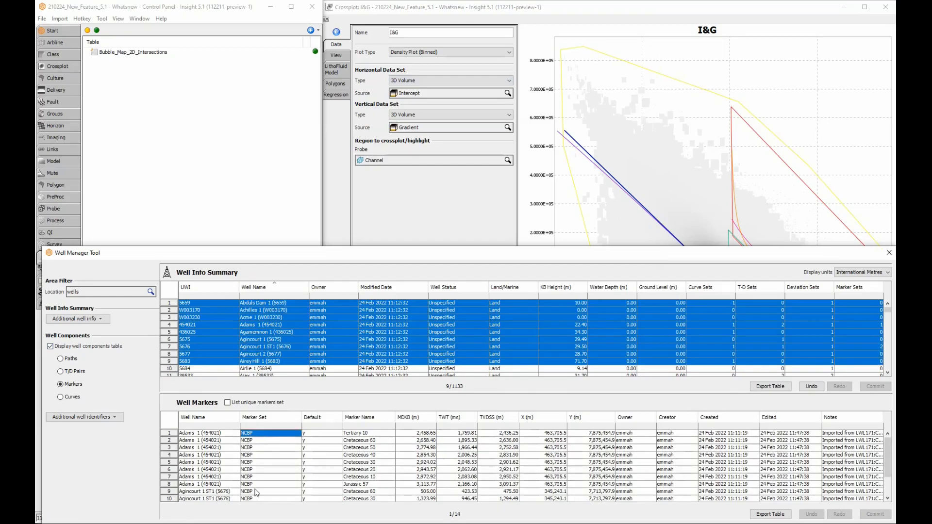
{"action": "left_click", "coordinate": [255, 483], "text": "shift"}
{"action": "double_click", "coordinate": [256, 485], "text": "shift"}
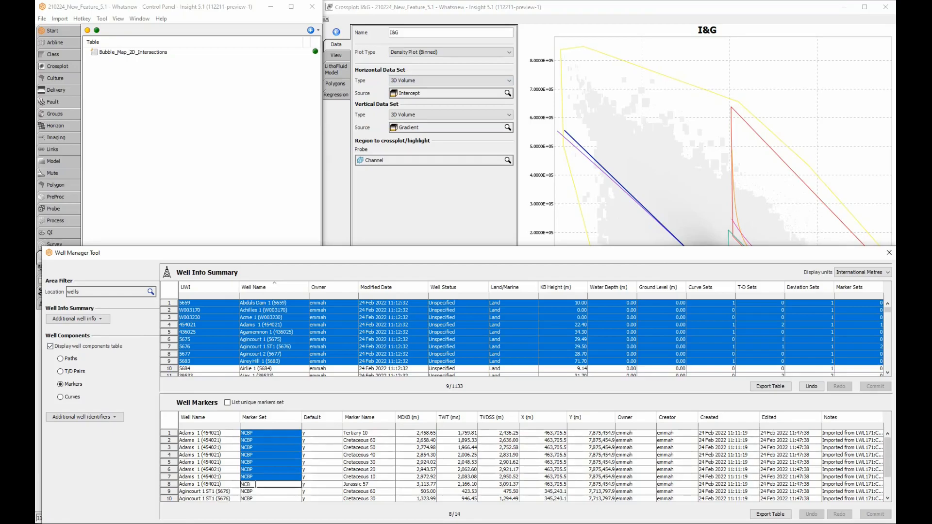
{"action": "key", "text": "Return"}
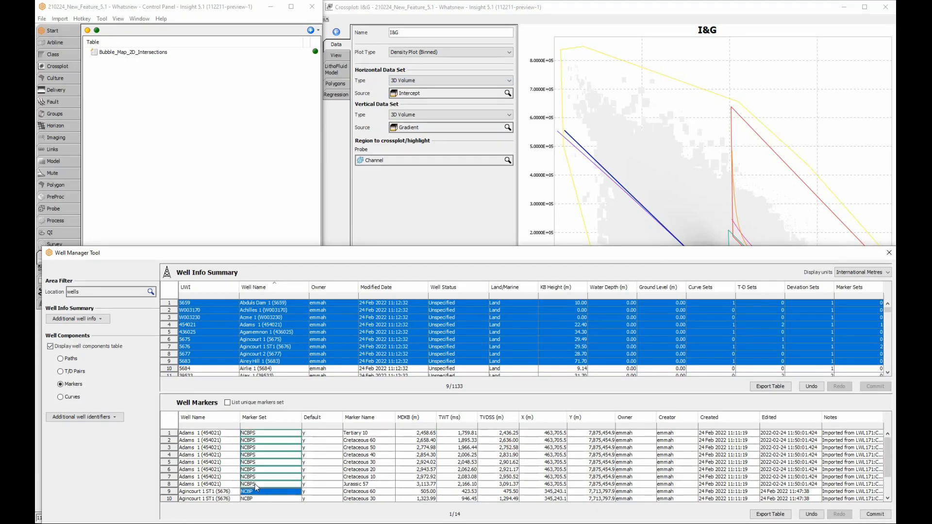
{"action": "left_click", "coordinate": [875, 514]}
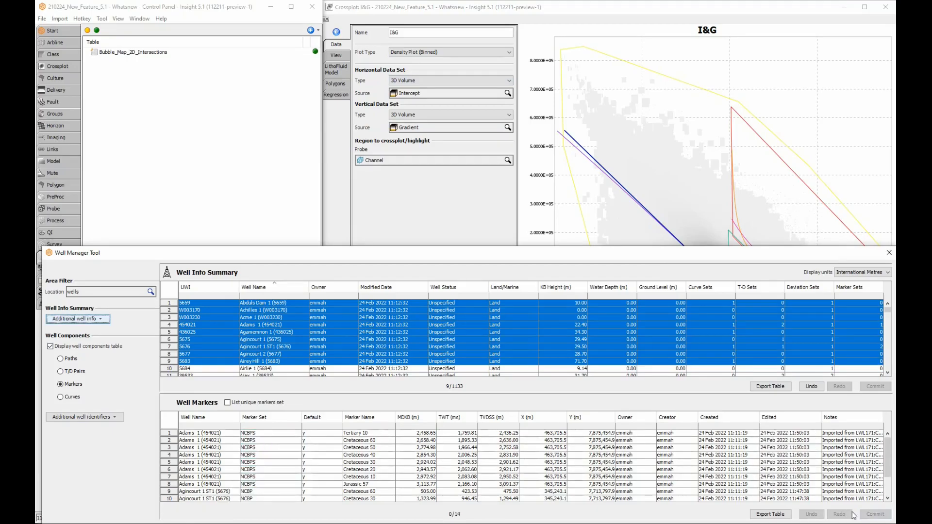
Filter the well markers by the marker name text "Jur" and clear the filter again
{"action": "left_click", "coordinate": [362, 426]}
{"action": "type", "text": "Jur"}
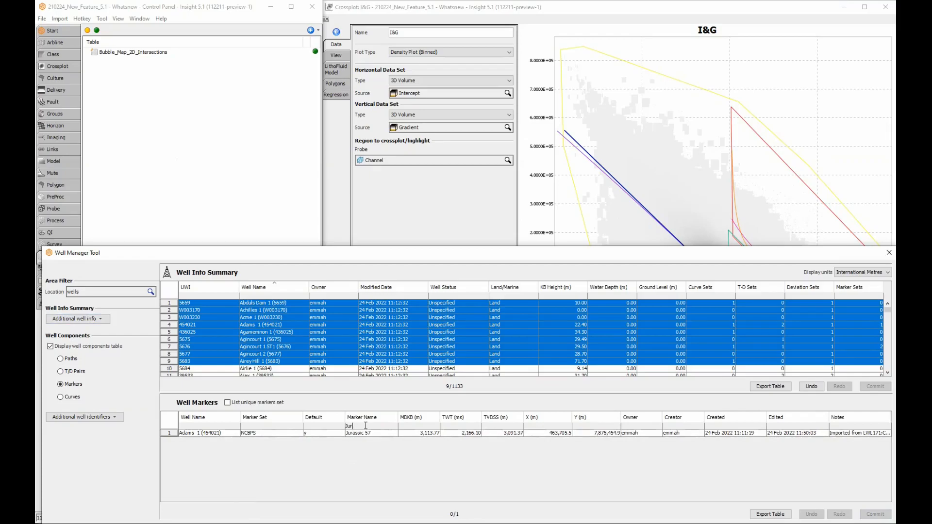
{"action": "key", "text": "BackSpace"}
{"action": "key", "text": "BackSpace"}
{"action": "key", "text": "BackSpace"}
{"action": "key", "text": "BackSpace"}
List only the unique marker sets, make LA_219 the default set for Agincourt 1 ST1 (5676), and commit
{"action": "left_click", "coordinate": [227, 402]}
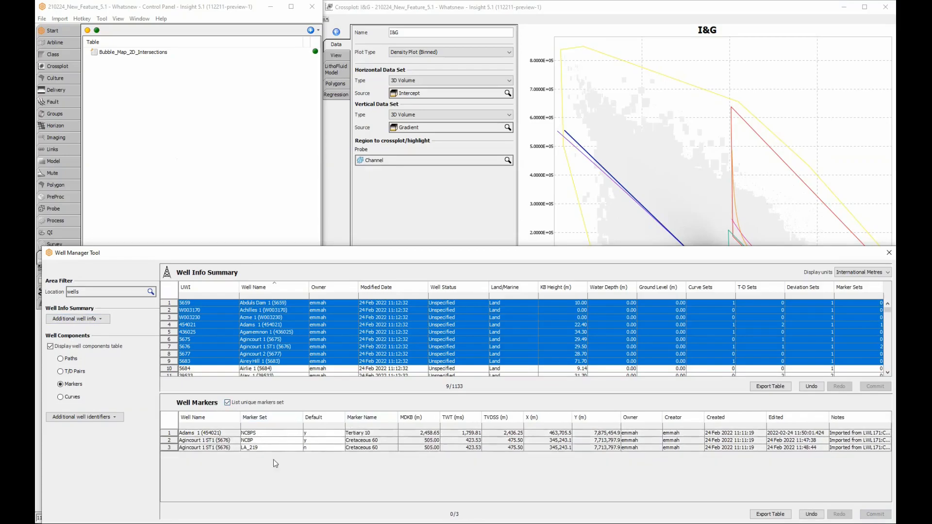
{"action": "left_click", "coordinate": [317, 448]}
{"action": "right_click", "coordinate": [316, 448]}
{"action": "left_click", "coordinate": [335, 466]}
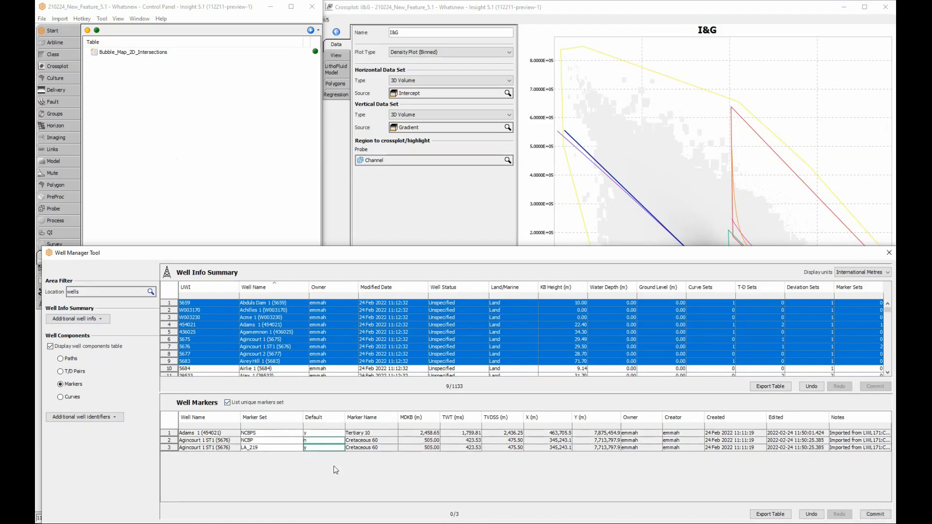
{"action": "left_click", "coordinate": [875, 515]}
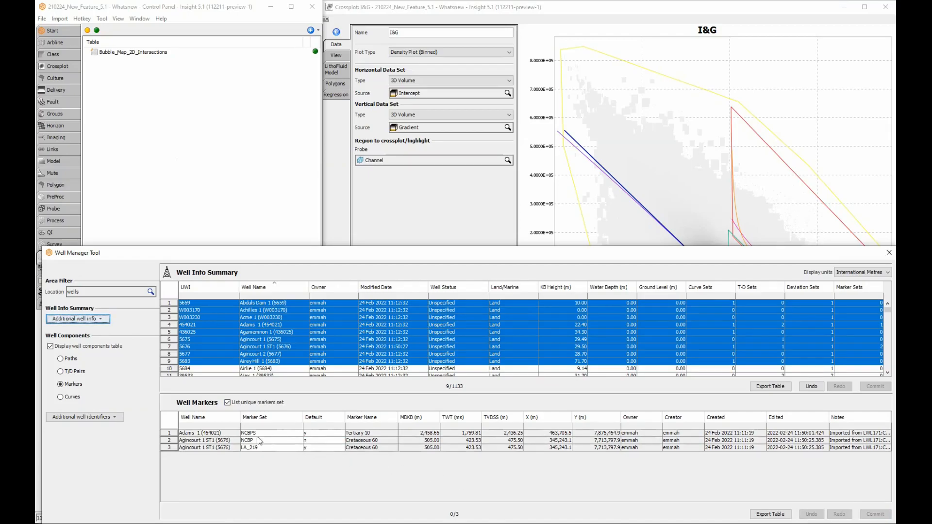
Display the well curves, commit Petro as the default curve set for Abduls Dam 1 (5659), and leave the Well Manager for the map
{"action": "left_click", "coordinate": [61, 397]}
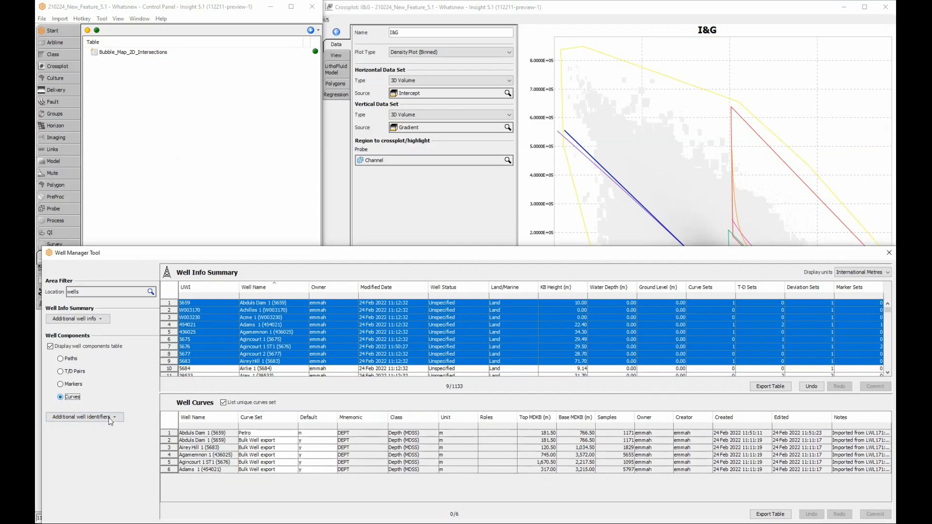
{"action": "right_click", "coordinate": [312, 433]}
{"action": "left_click", "coordinate": [335, 454]}
{"action": "left_click", "coordinate": [876, 514]}
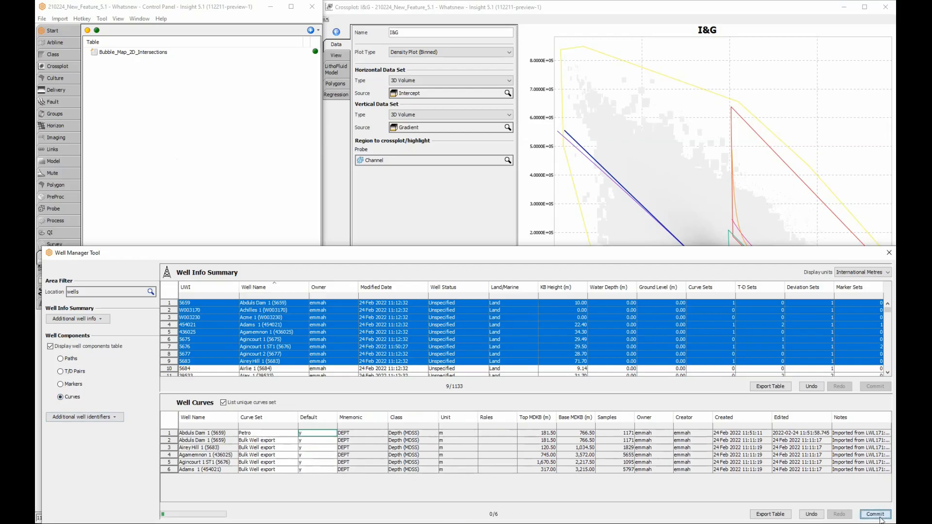
{"action": "left_click", "coordinate": [889, 252]}
{"action": "left_click", "coordinate": [845, 7]}
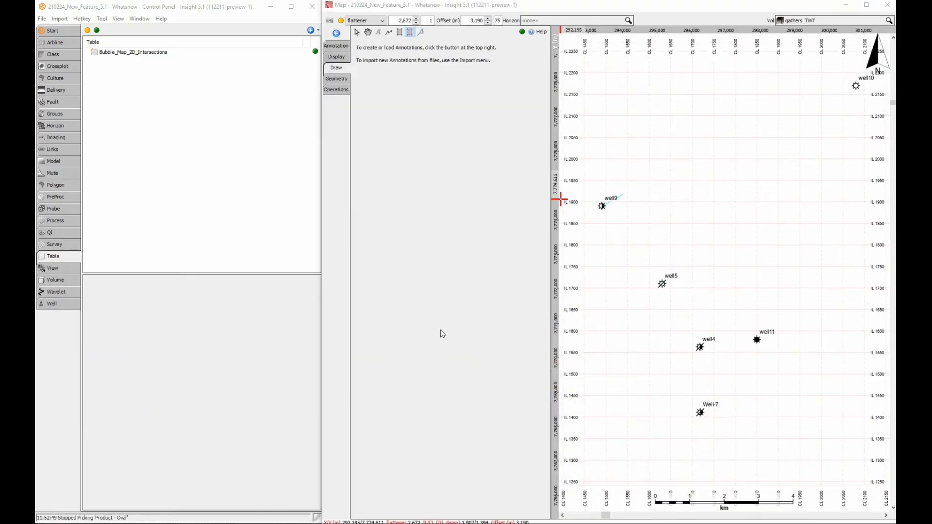
Add a call-out on the map reading "Potential Well Location" with its arrow pointing just east of well5
{"action": "left_click", "coordinate": [422, 36]}
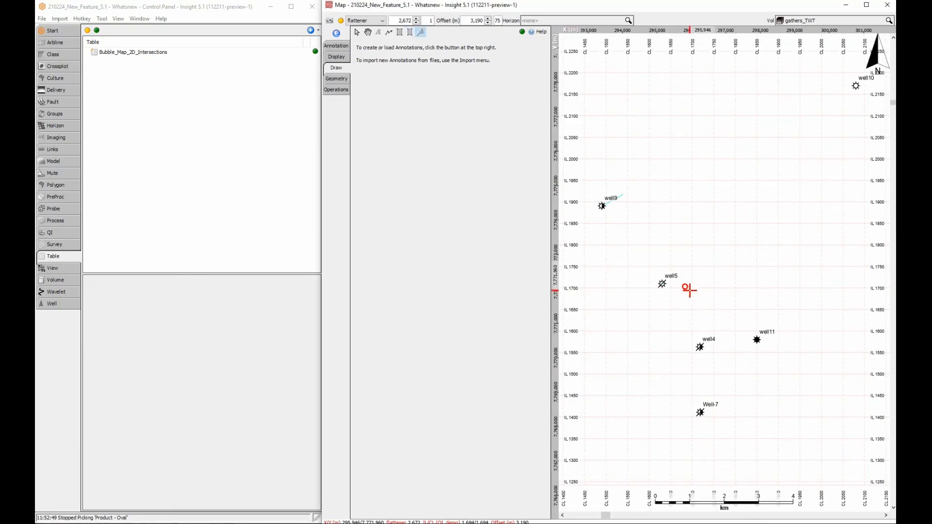
{"action": "left_click", "coordinate": [676, 282]}
{"action": "left_click_drag", "start_coordinate": [715, 234], "coordinate": [722, 223]}
{"action": "type", "text": "Potential Well Location"}
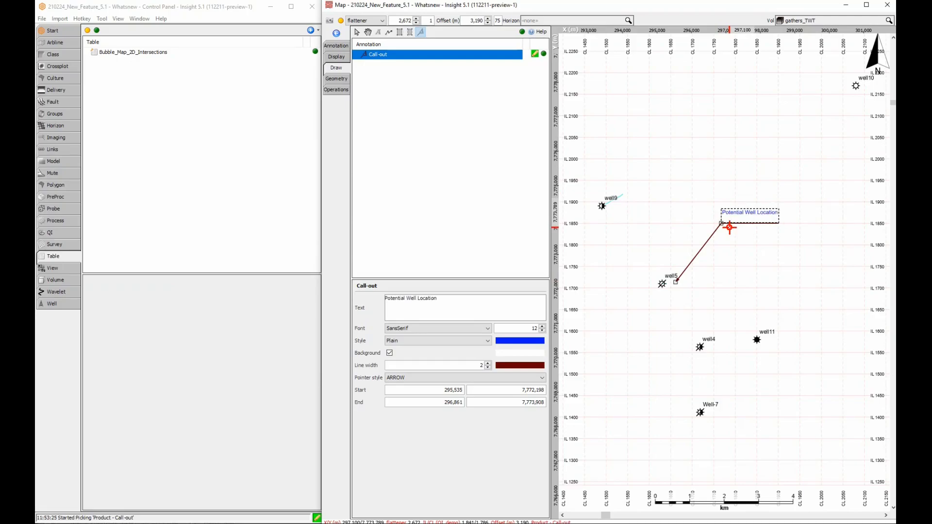
{"action": "key", "text": "BackSpace"}
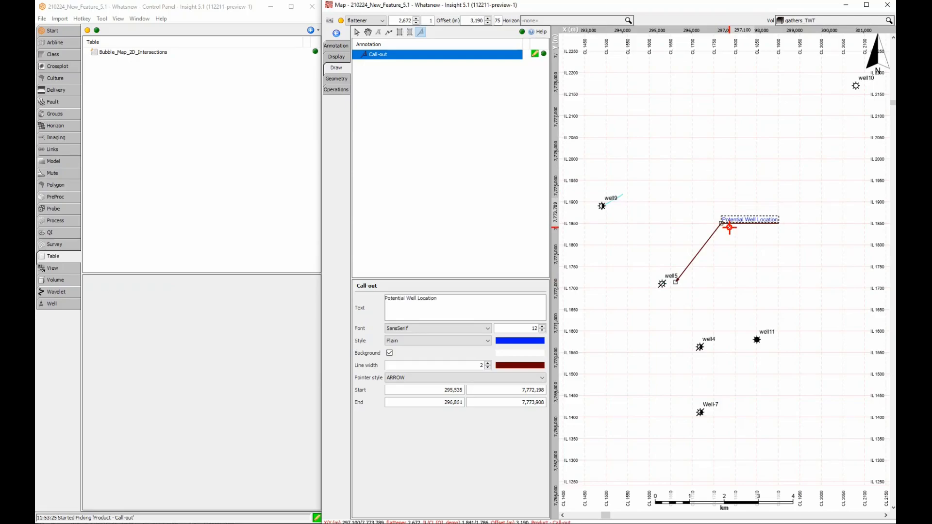
{"action": "left_click", "coordinate": [535, 56]}
Draw a rectangle annotation about 1,379 wide and 1,259 high around well4 on the map
{"action": "left_click", "coordinate": [400, 32]}
{"action": "left_click_drag", "start_coordinate": [690, 329], "coordinate": [730, 366]}
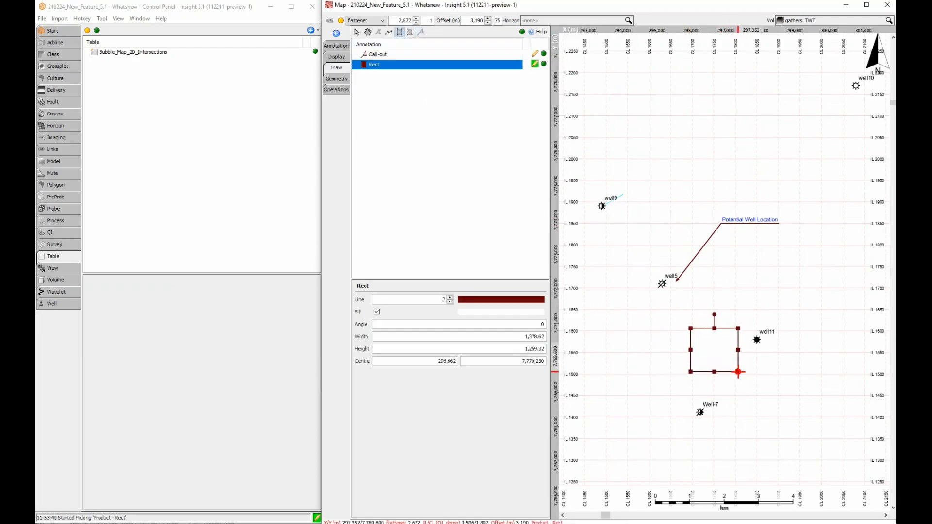
{"action": "left_click_drag", "start_coordinate": [711, 314], "coordinate": [801, 363]}
{"action": "key", "text": "Escape"}
Draw an oval annotation around well11, widen it to about 1,644, and finish editing it
{"action": "left_click", "coordinate": [411, 32]}
{"action": "key", "text": "Escape"}
{"action": "left_click", "coordinate": [535, 75]}
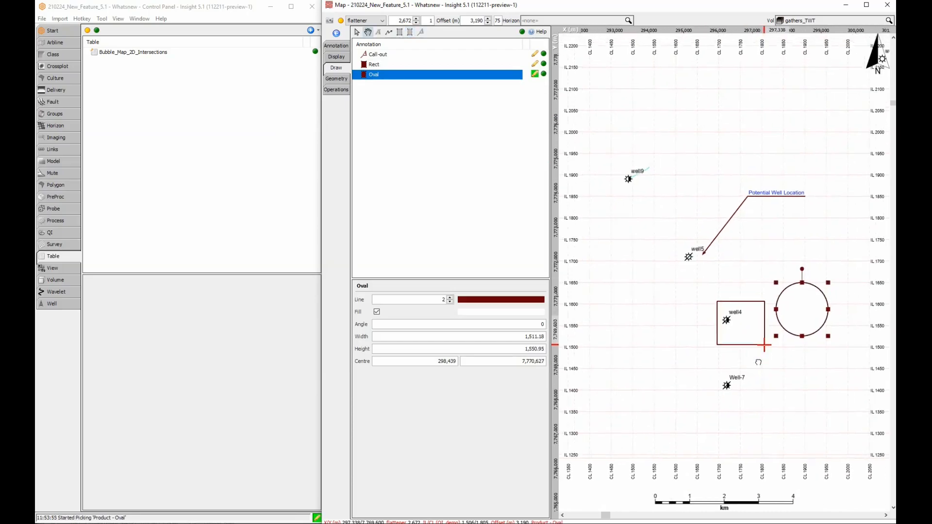
{"action": "left_click_drag", "start_coordinate": [810, 343], "coordinate": [814, 343]}
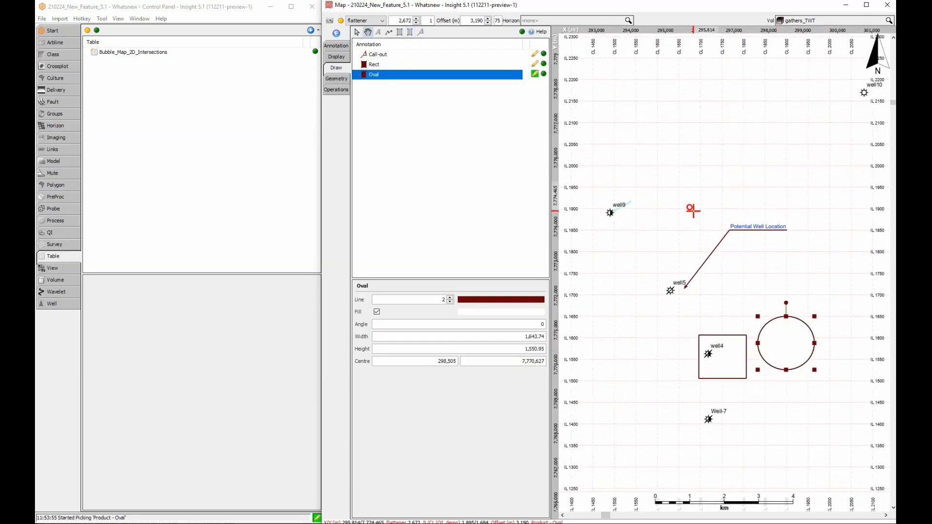
{"action": "key", "text": "Escape"}
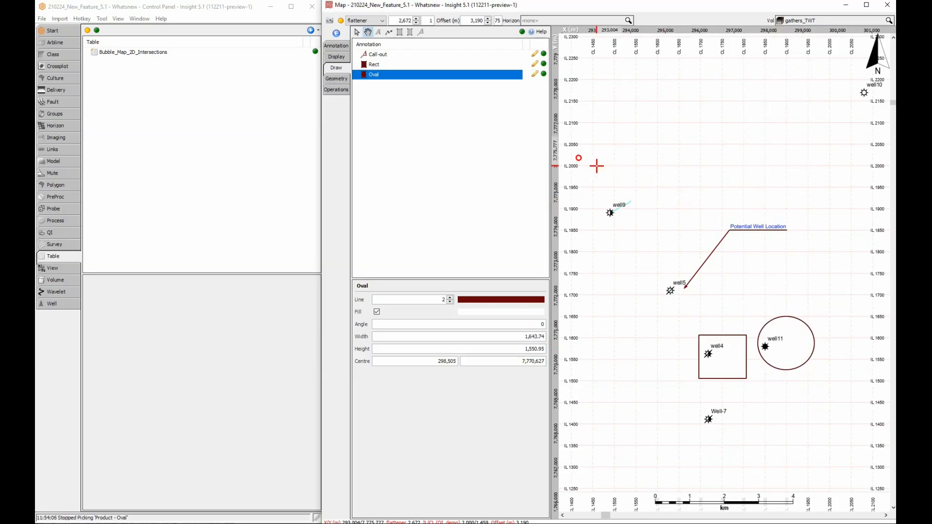
Change the survey label colour in the map's display settings to orange
{"action": "left_click", "coordinate": [343, 61]}
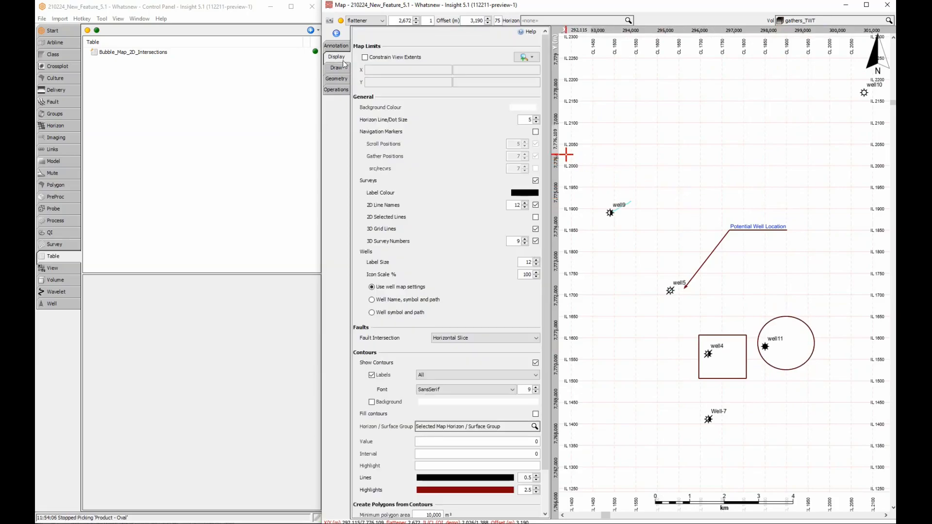
{"action": "left_click", "coordinate": [521, 193]}
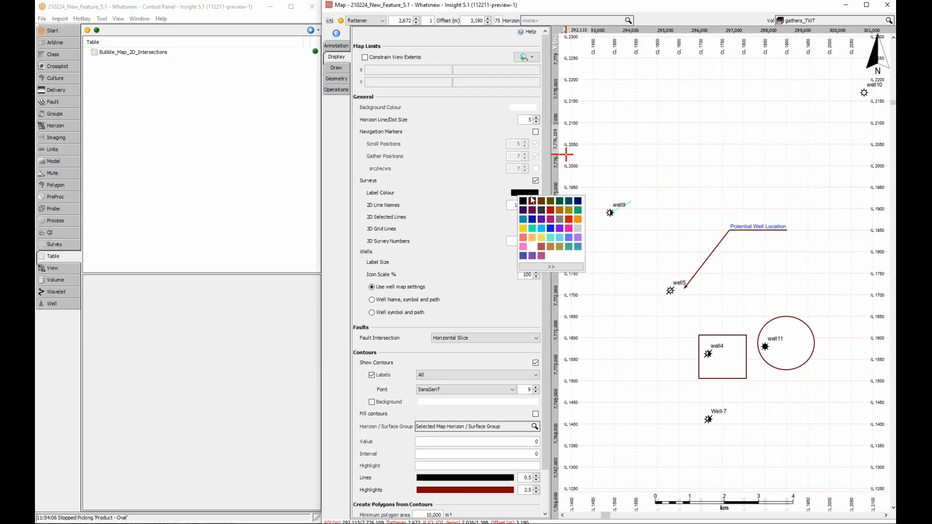
{"action": "left_click", "coordinate": [578, 219]}
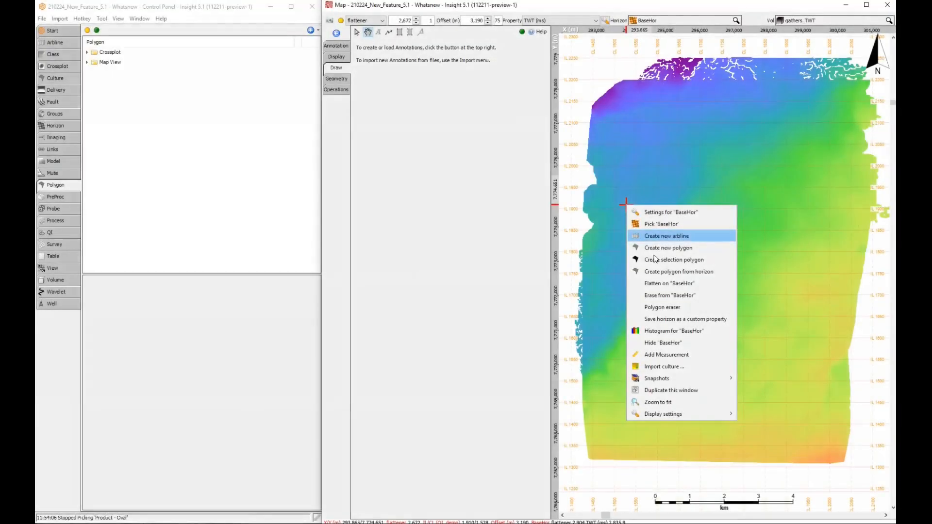
Create a polygon named BaseHor from the BaseHor horizon, including shapes inside, and check its points on the map
{"action": "left_click", "coordinate": [659, 273]}
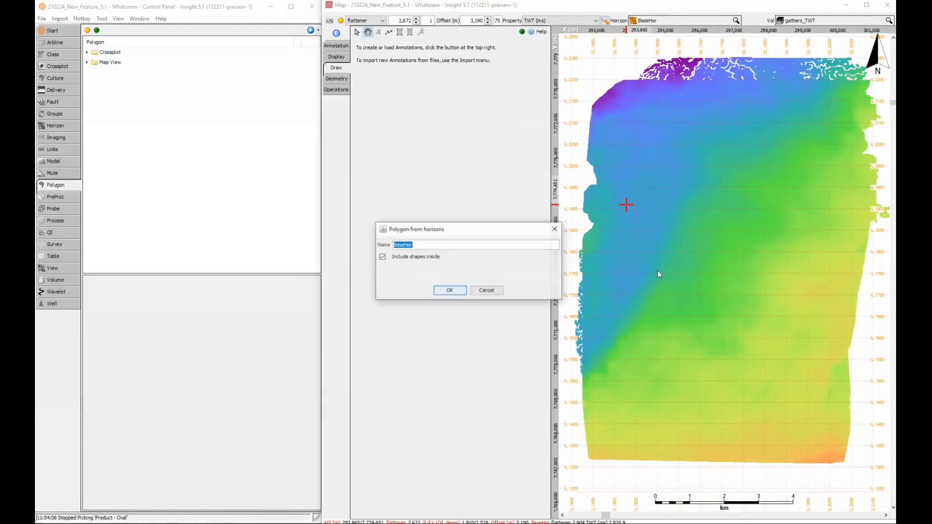
{"action": "left_click", "coordinate": [449, 291]}
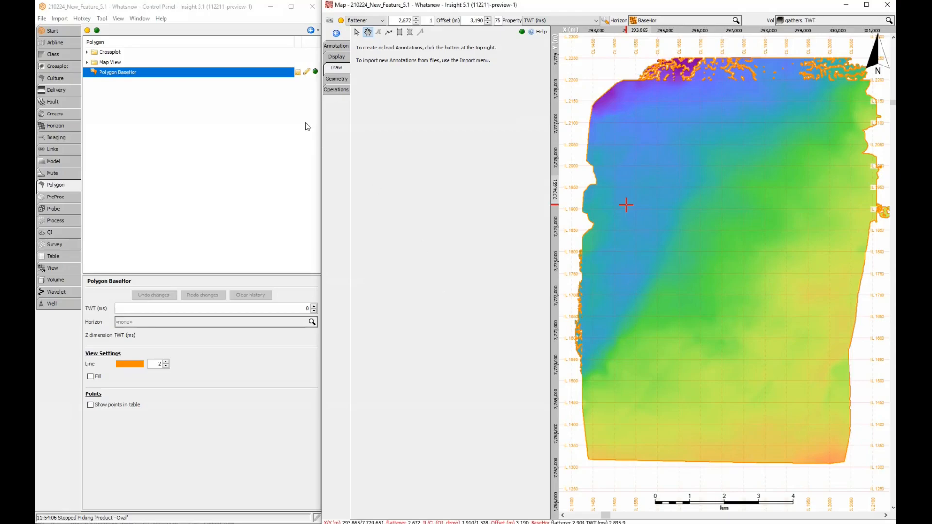
{"action": "left_click", "coordinate": [307, 72]}
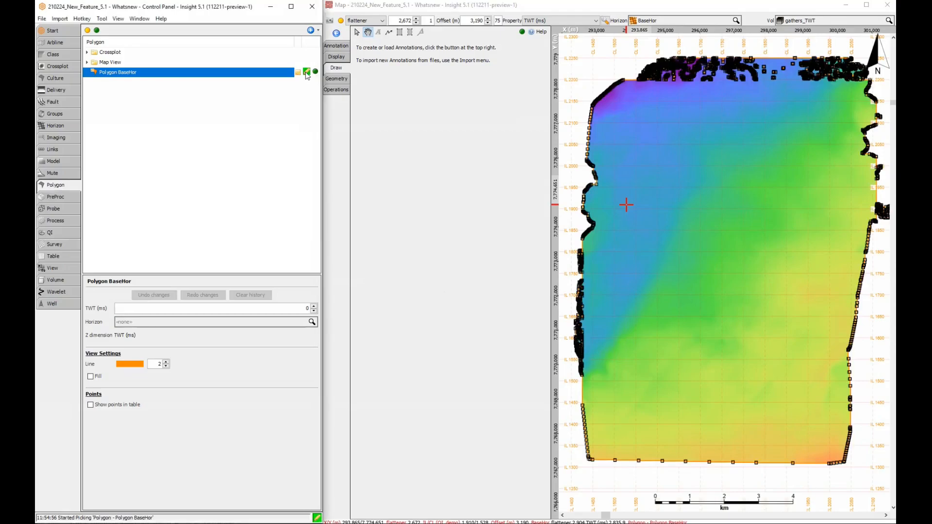
{"action": "left_click", "coordinate": [307, 72]}
Create a simplified copy of Polygon BaseHor named BaseHor_Simp100 with a maximum error of 100
{"action": "right_click", "coordinate": [234, 74]}
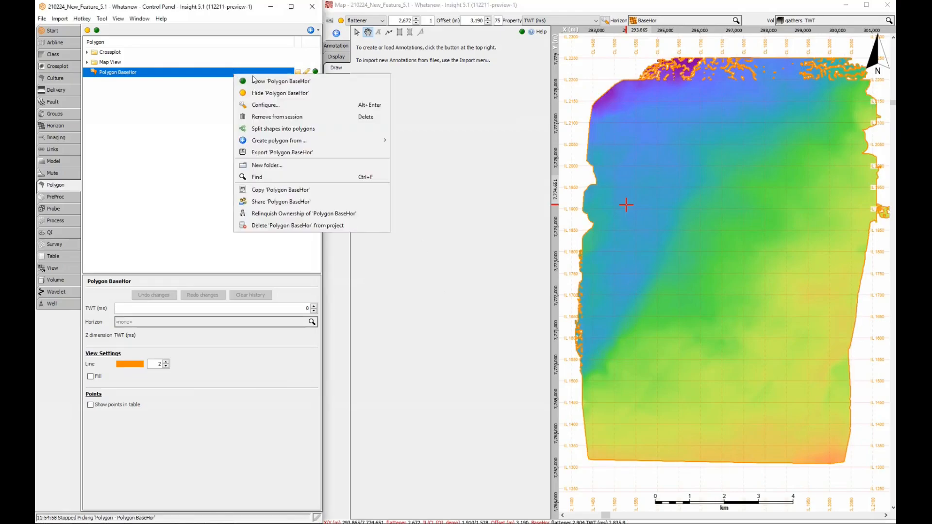
{"action": "mouse_move", "coordinate": [290, 142]}
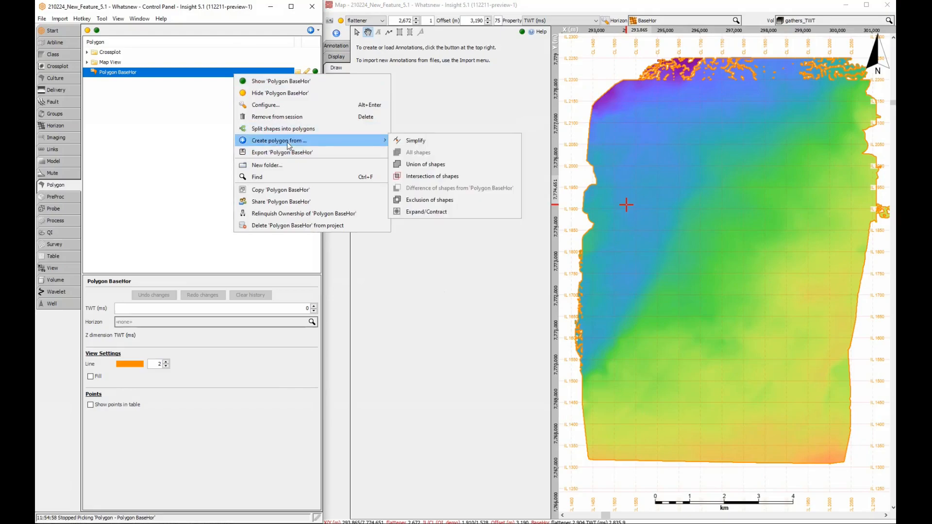
{"action": "left_click", "coordinate": [406, 142]}
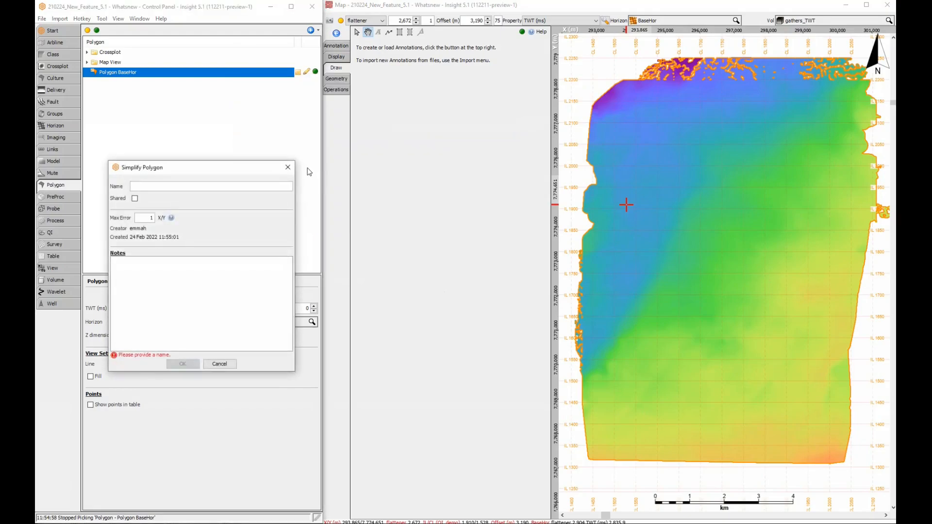
{"action": "type", "text": "BaseHor_Simp100"}
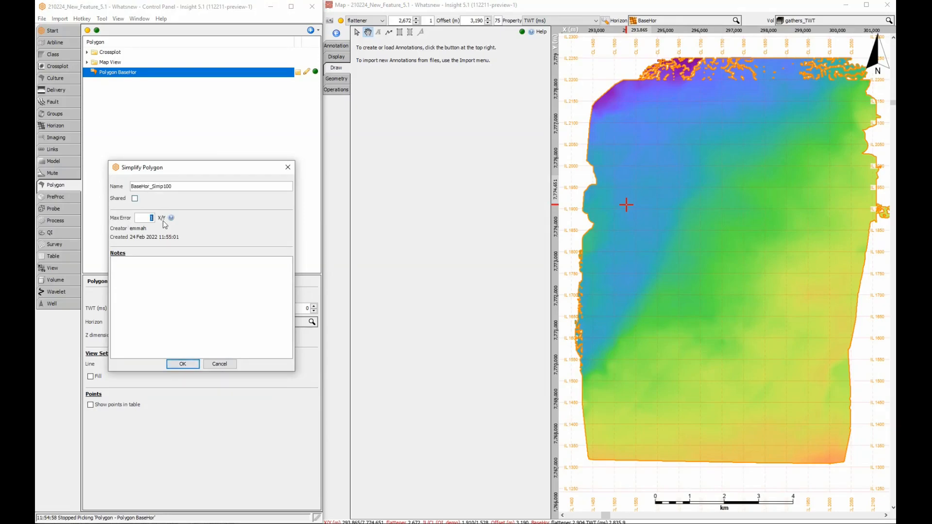
{"action": "type", "text": "100"}
{"action": "left_click", "coordinate": [183, 365]}
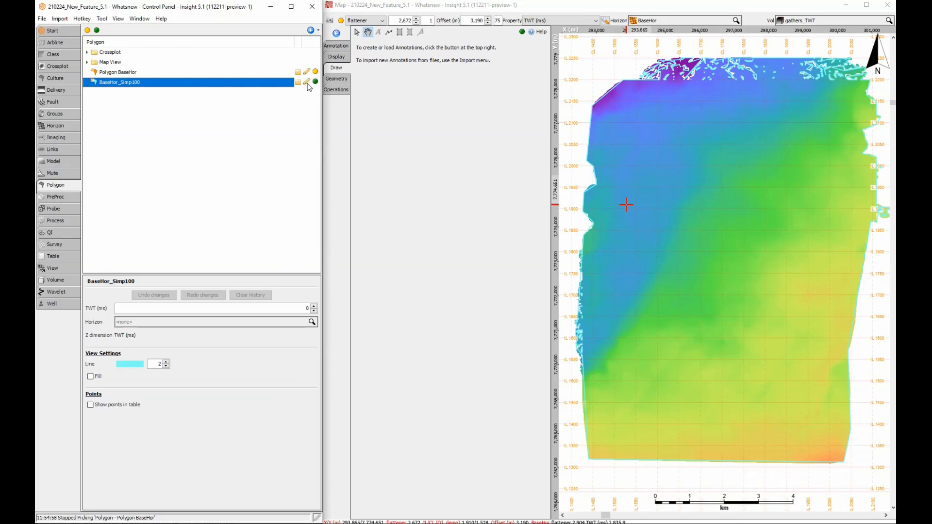
Compare the point density of BaseHor_Simp100 with that of the original Polygon BaseHor on the map
{"action": "left_click", "coordinate": [307, 82]}
{"action": "left_click", "coordinate": [307, 82]}
{"action": "left_click", "coordinate": [311, 72]}
{"action": "left_click", "coordinate": [307, 73]}
{"action": "left_click", "coordinate": [307, 73]}
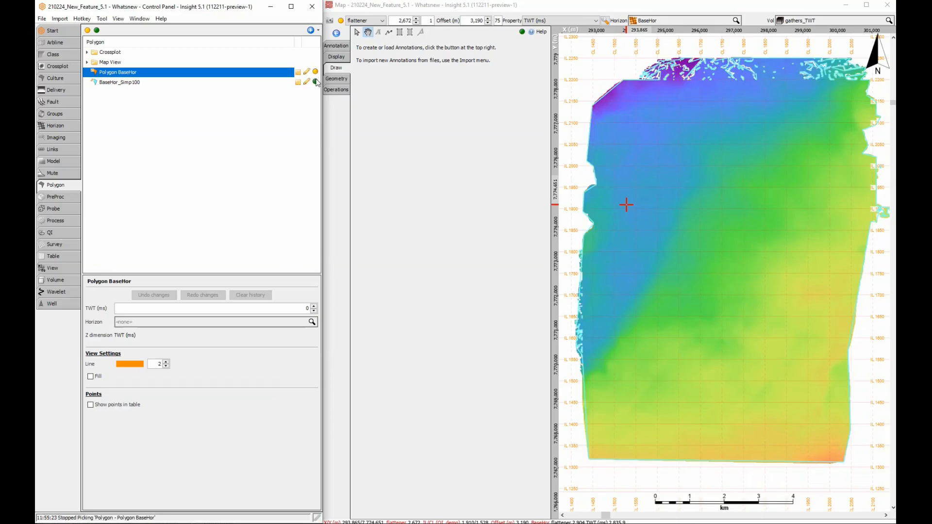
Open the Expand/Contract option for creating a polygon from BaseHor_Simp100
{"action": "left_click", "coordinate": [171, 83]}
{"action": "right_click", "coordinate": [169, 83]}
{"action": "mouse_move", "coordinate": [237, 152]}
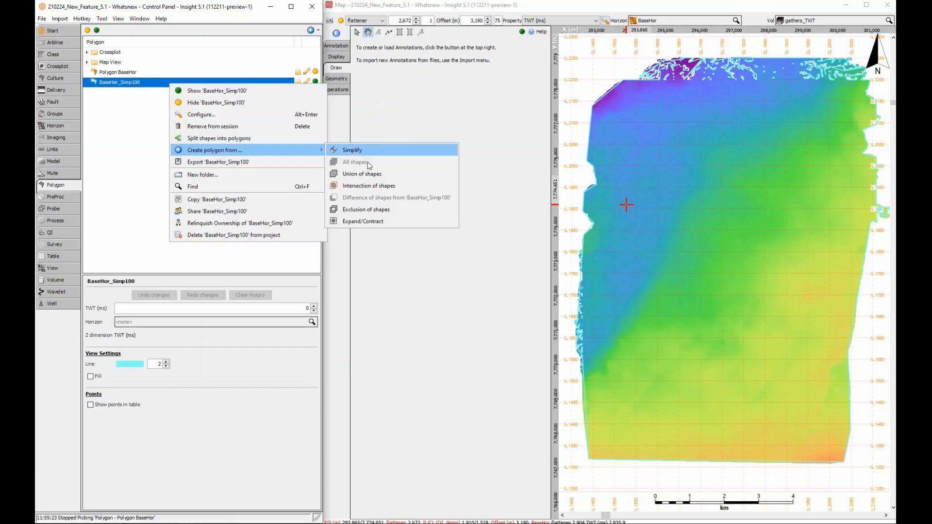
{"action": "left_click", "coordinate": [363, 222]}
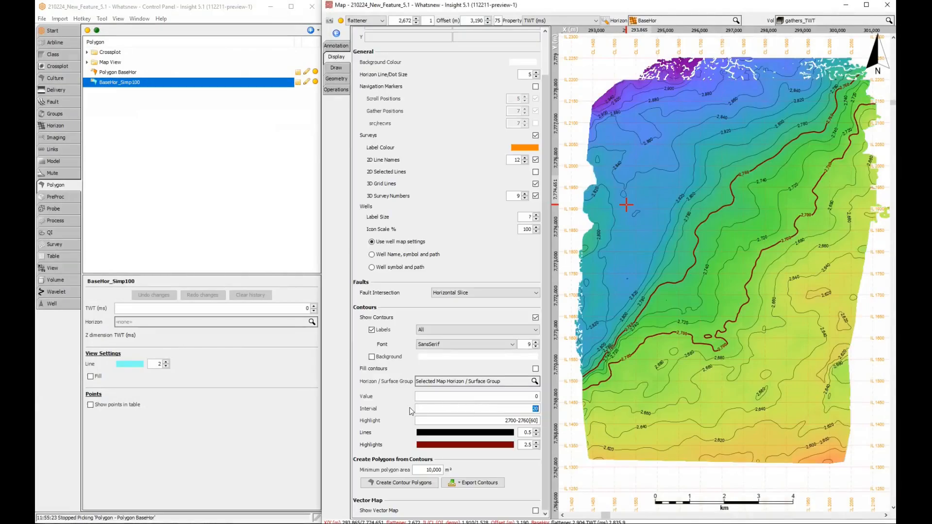
Set the map's contour labels to Custom and open the display settings of the 3D View
{"action": "left_click", "coordinate": [430, 330]}
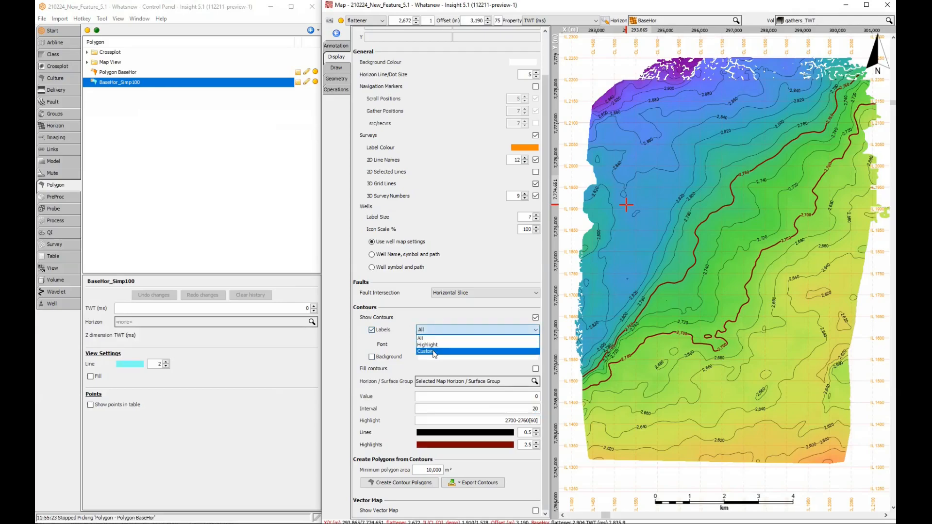
{"action": "left_click", "coordinate": [433, 351]}
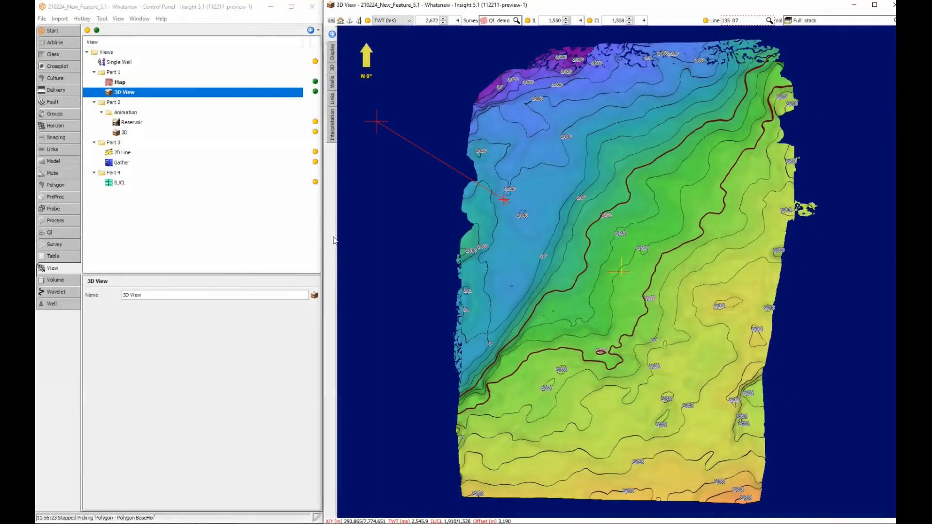
{"action": "left_click", "coordinate": [333, 38]}
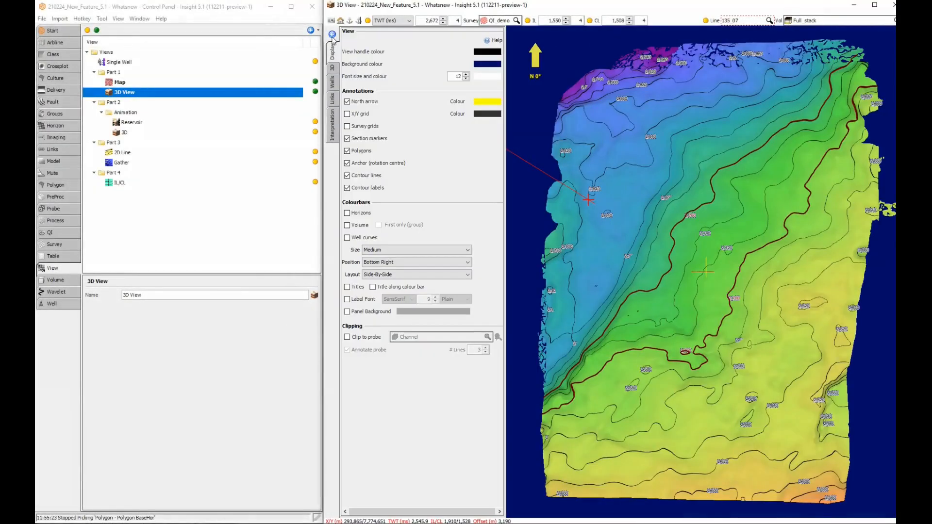
Hide the contour labels in the 3D View, switch the contour lines off and back on, and close the display settings
{"action": "left_click", "coordinate": [348, 188]}
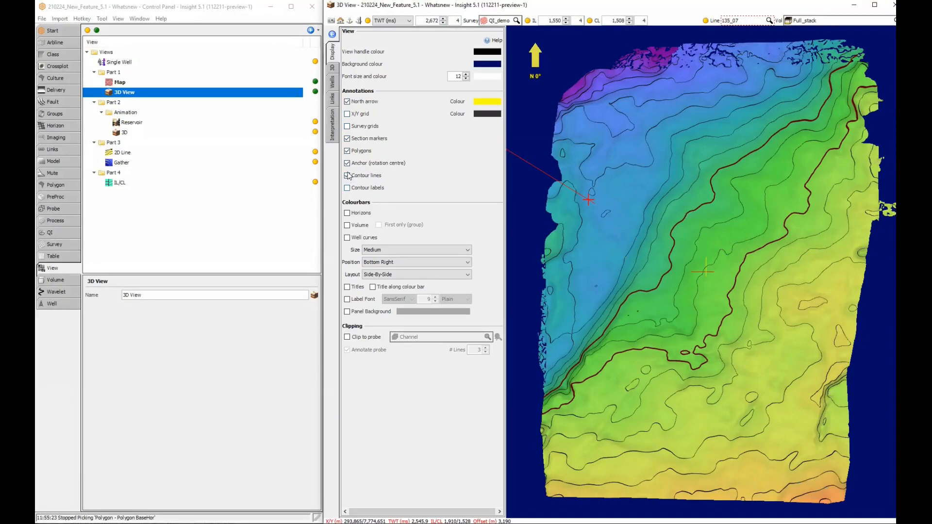
{"action": "left_click", "coordinate": [347, 176]}
{"action": "left_click", "coordinate": [347, 176]}
{"action": "left_click", "coordinate": [333, 35]}
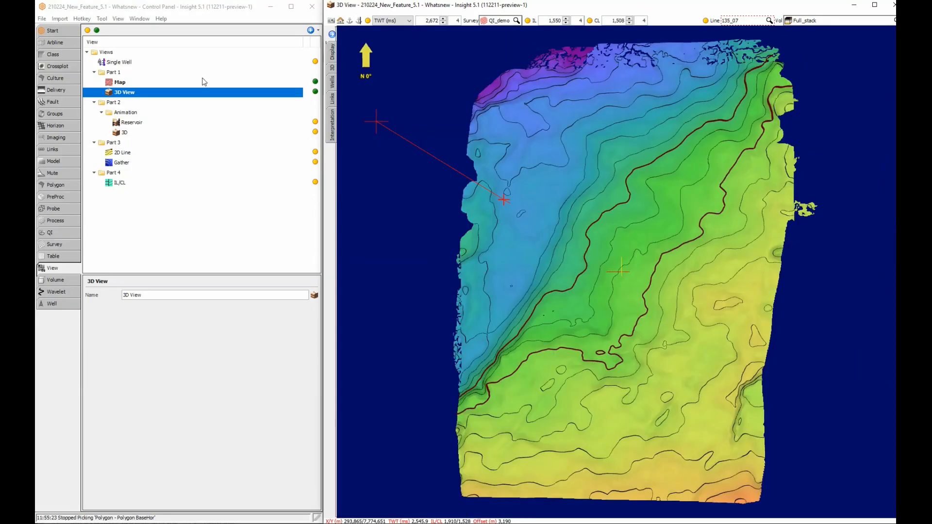
Show the Northern Carnarvon Basin regional geology culture image in the 3D View at full extent
{"action": "left_click", "coordinate": [61, 79]}
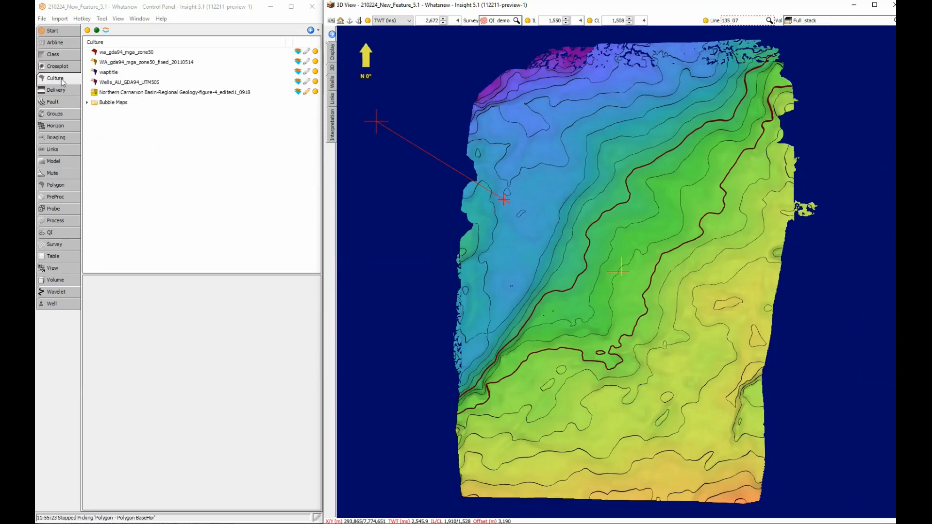
{"action": "left_click", "coordinate": [314, 94]}
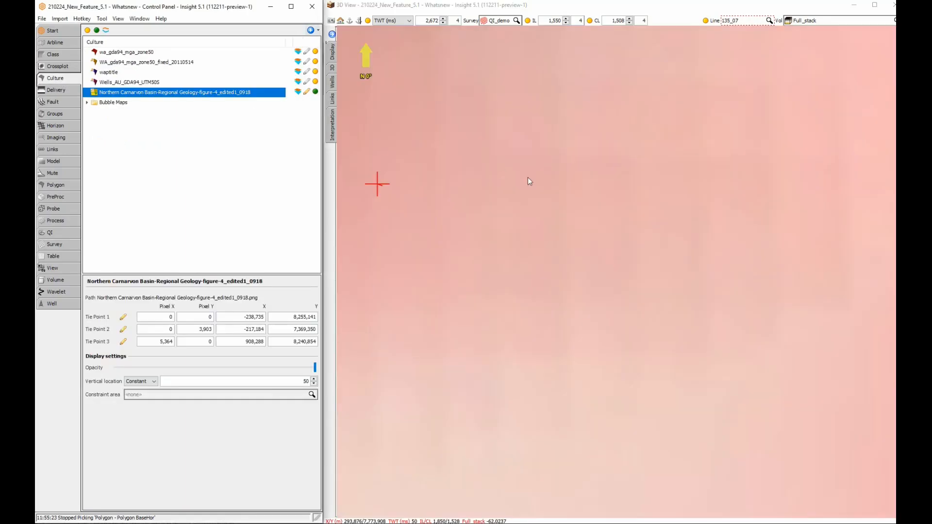
{"action": "scroll", "coordinate": [604, 237], "scroll_direction": "down", "scroll_amount": 10}
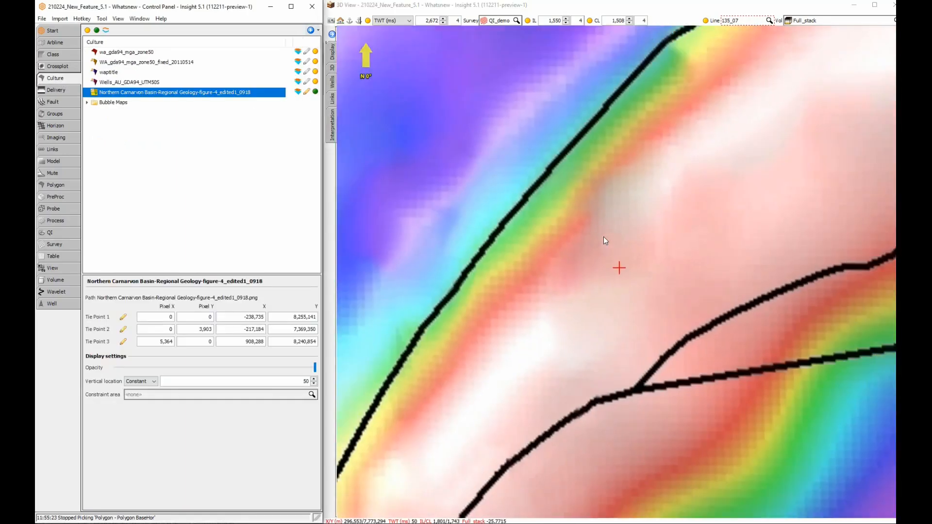
{"action": "scroll", "coordinate": [604, 237], "scroll_direction": "down", "scroll_amount": 10}
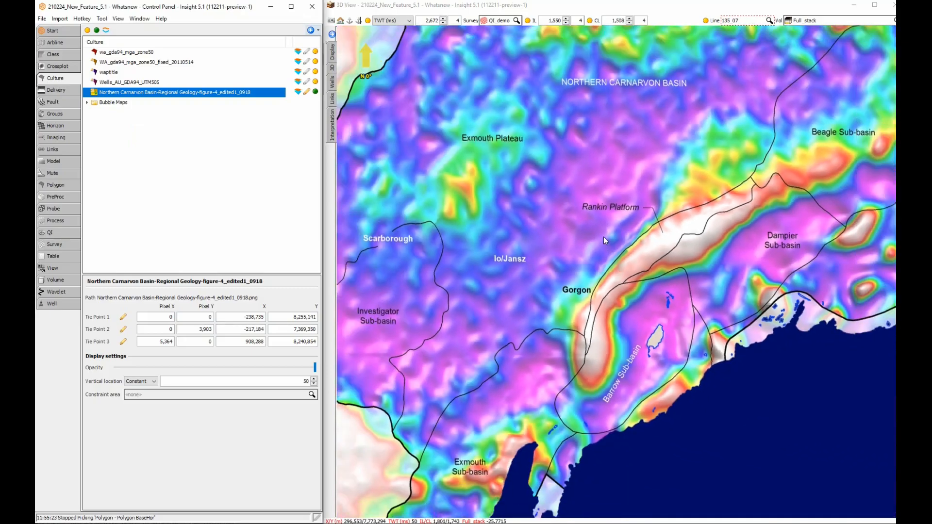
{"action": "scroll", "coordinate": [604, 237], "scroll_direction": "down", "scroll_amount": 2}
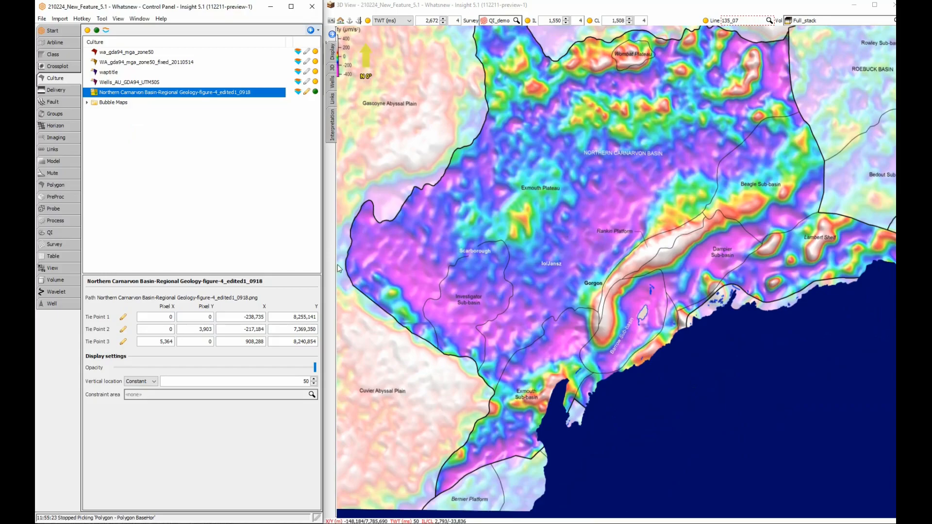
Set the culture image's vertical location to Horizon, using Regional_Horizon, and look over the draped image in the 3D View
{"action": "left_click", "coordinate": [152, 382]}
{"action": "left_click", "coordinate": [142, 397]}
{"action": "left_click", "coordinate": [171, 388]}
{"action": "left_click", "coordinate": [184, 450]}
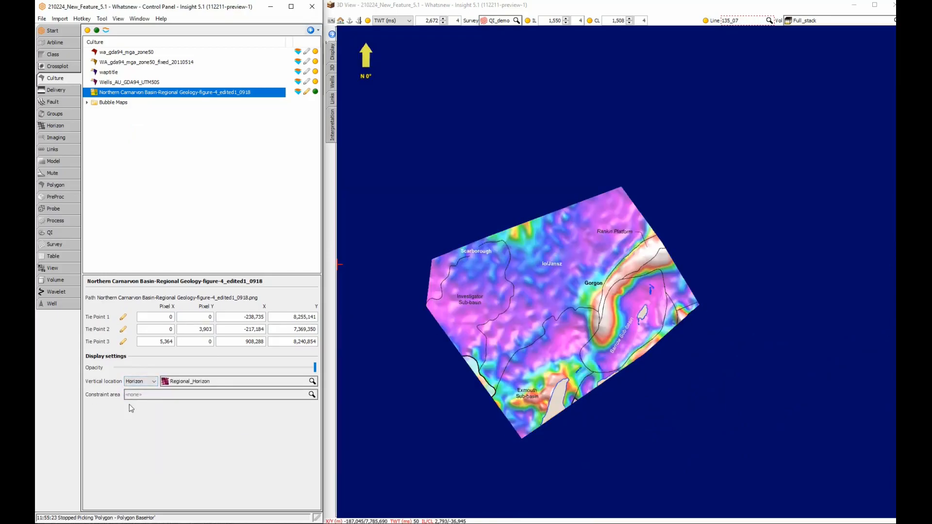
{"action": "scroll", "coordinate": [473, 348], "scroll_direction": "up", "scroll_amount": 2}
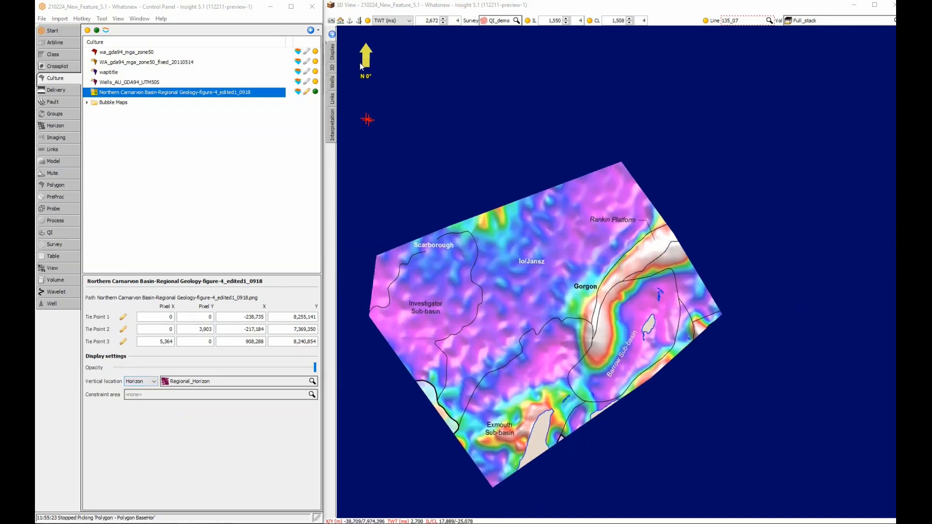
{"action": "left_click", "coordinate": [357, 5]}
{"action": "key", "text": "c"}
{"action": "scroll", "coordinate": [573, 321], "scroll_direction": "up", "scroll_amount": 2}
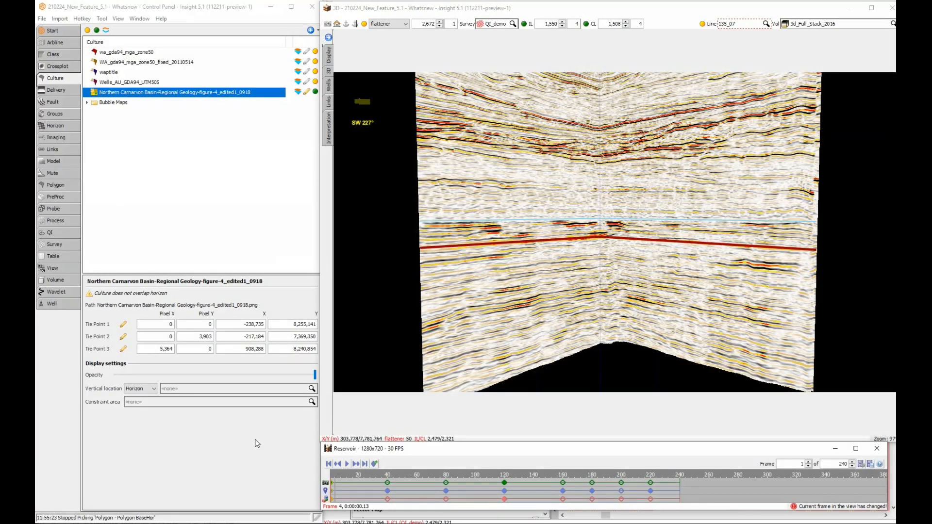
Play the Reservoir animation in the 3D view, and play the matching video on the Reservoir slide in PowerPoint
{"action": "left_click", "coordinate": [347, 464]}
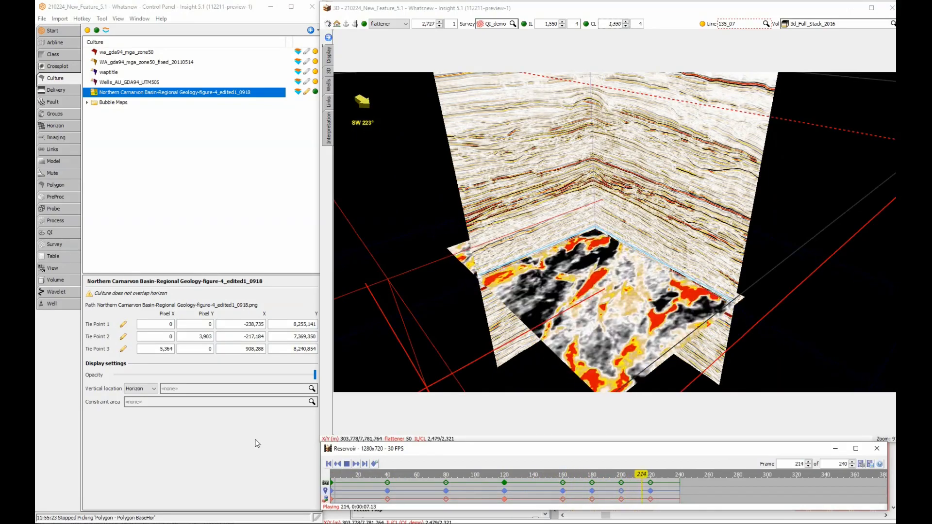
{"action": "left_click", "coordinate": [61, 268]}
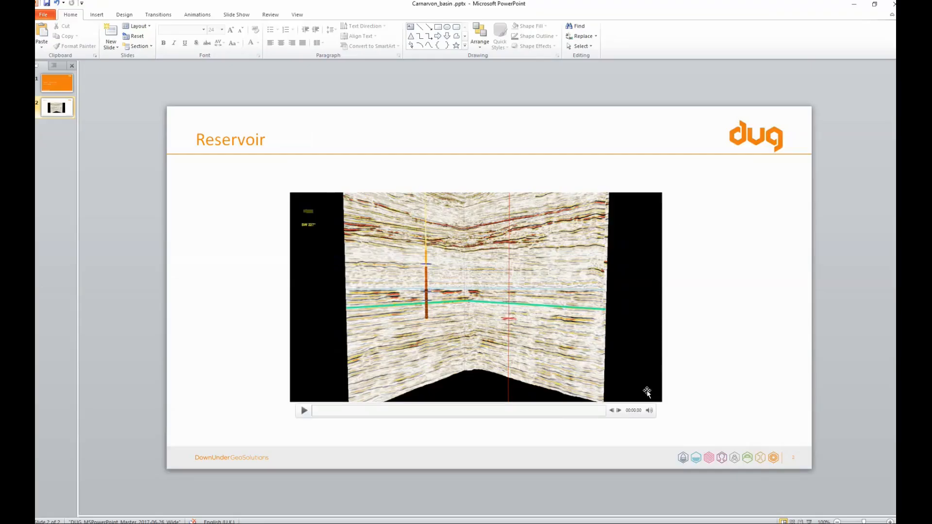
{"action": "left_click", "coordinate": [304, 411]}
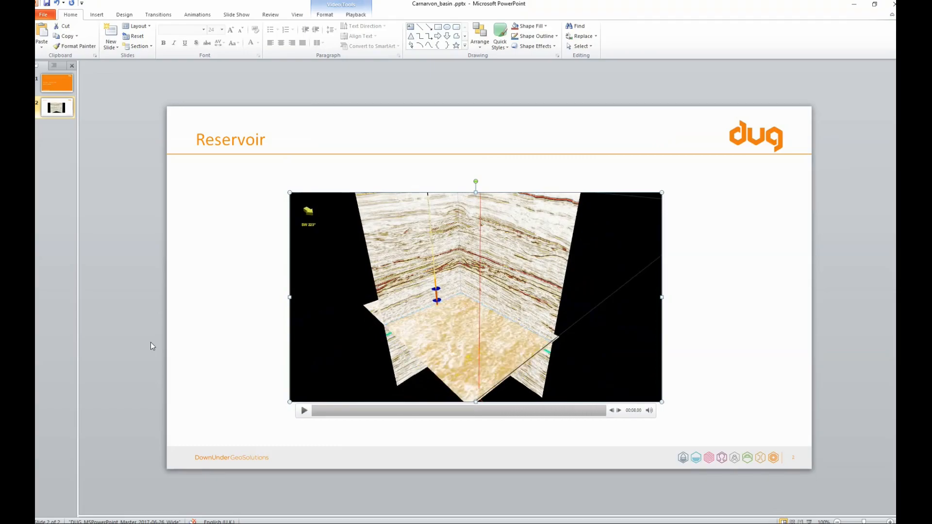
{"action": "left_click", "coordinate": [857, 3]}
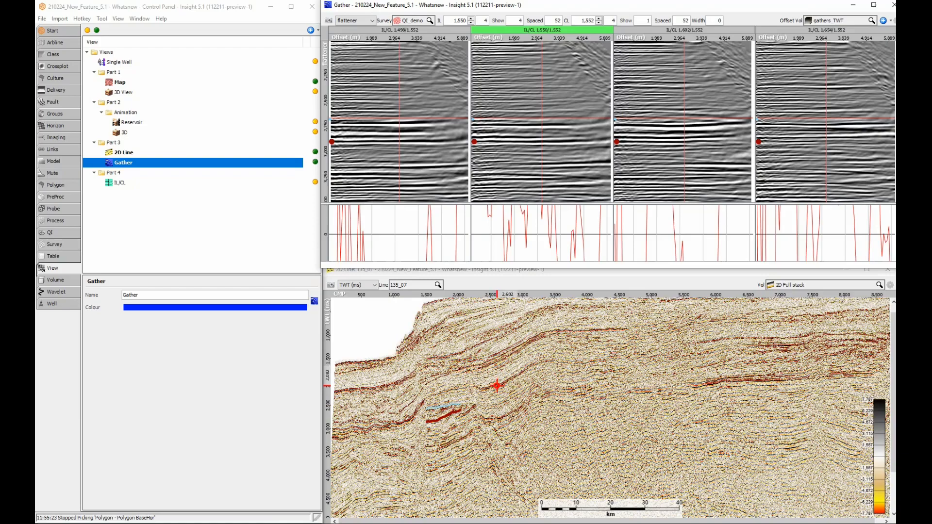
Enable horizontal padding of 100 in the 2D Line view's display settings and zoom the view to fit
{"action": "right_click", "coordinate": [499, 387]}
{"action": "mouse_move", "coordinate": [544, 488]}
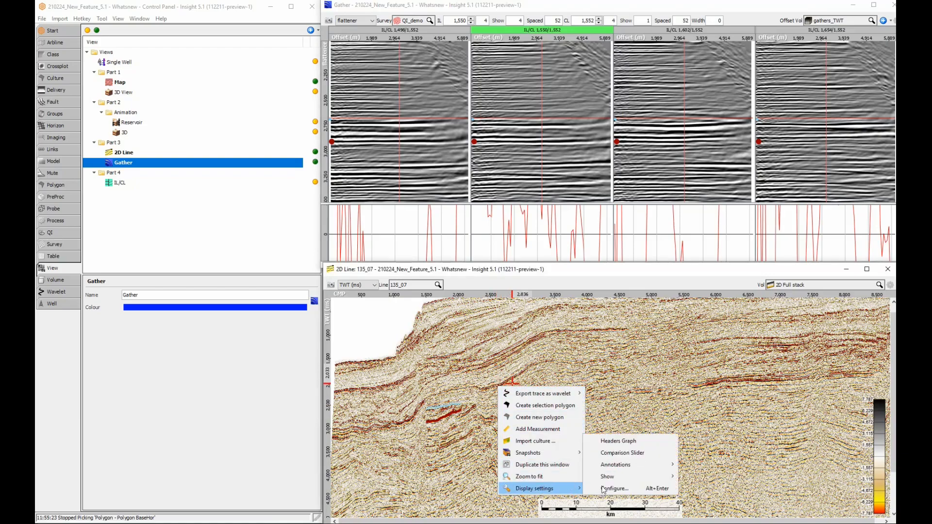
{"action": "left_click", "coordinate": [607, 488]}
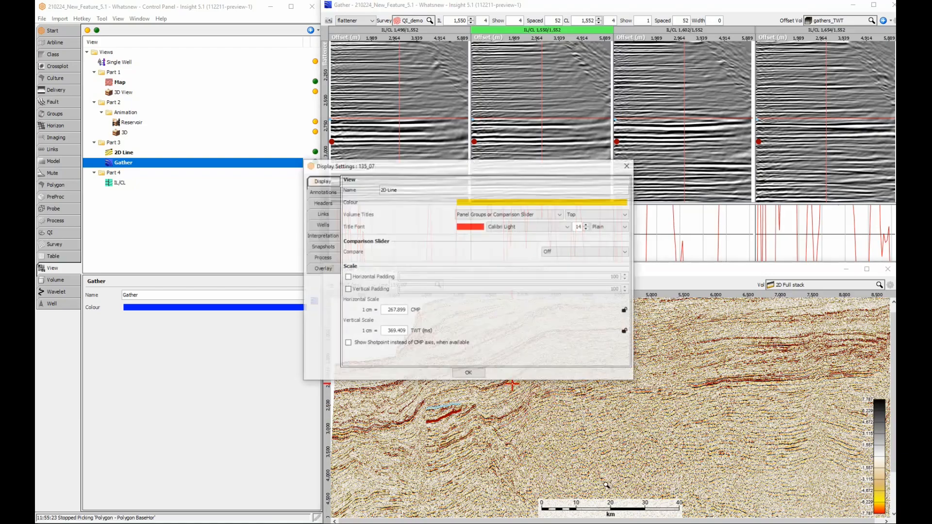
{"action": "left_click", "coordinate": [348, 278]}
{"action": "left_click", "coordinate": [470, 375]}
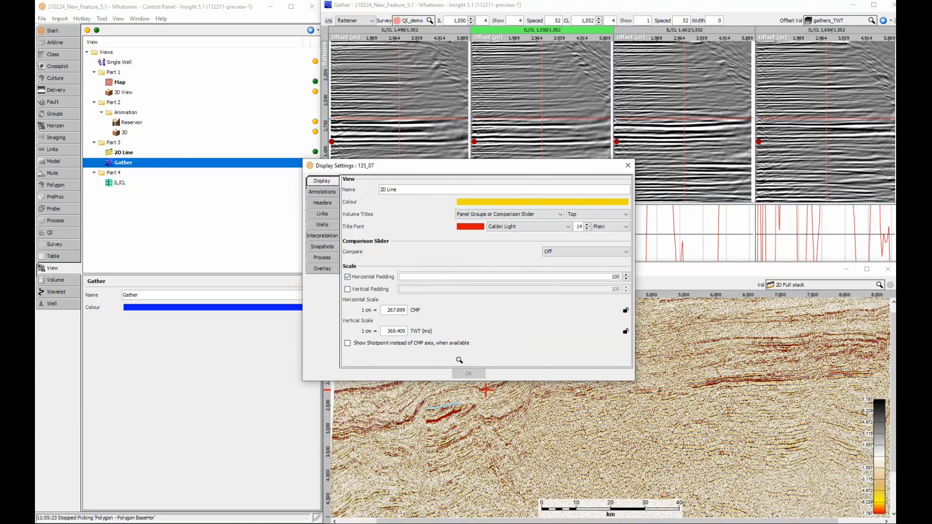
{"action": "right_click", "coordinate": [507, 368]}
{"action": "left_click", "coordinate": [538, 450]}
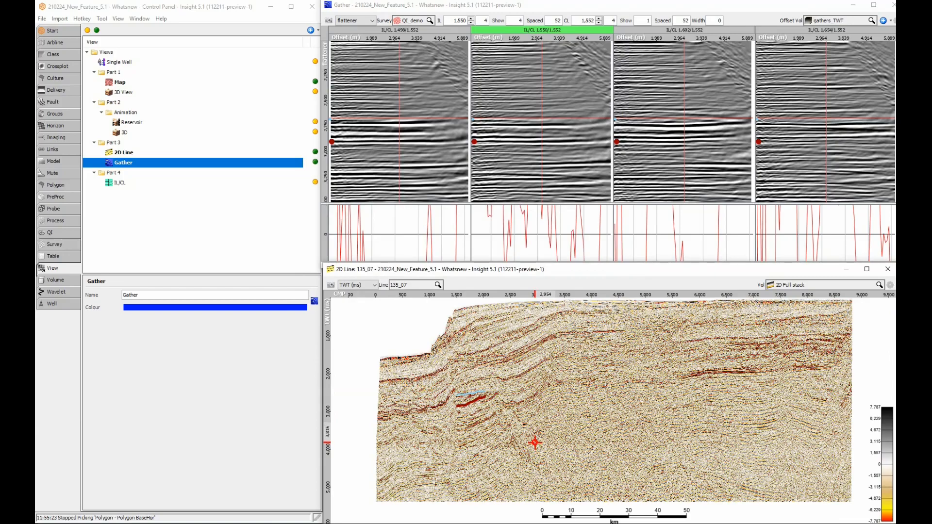
Set the axis range of the Gather view's amplitude graph to the estimated range of ±115,694
{"action": "right_click", "coordinate": [427, 239]}
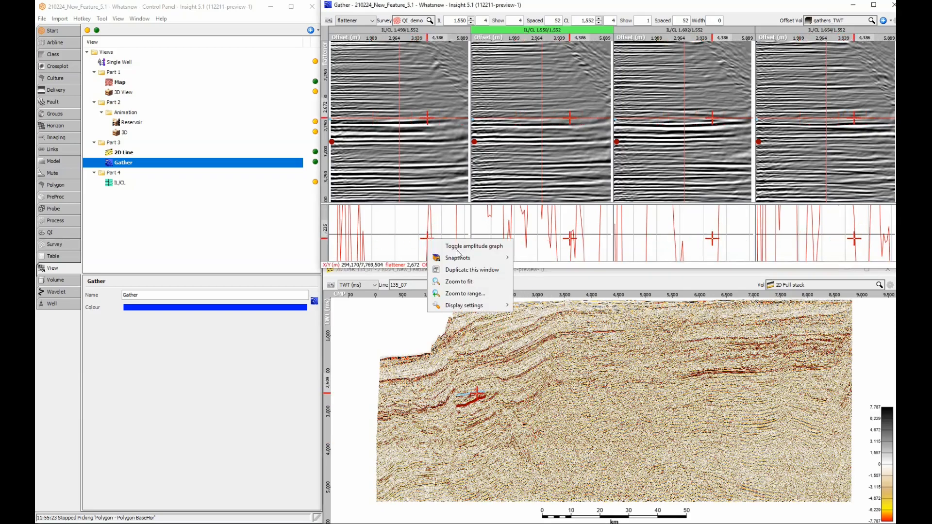
{"action": "left_click", "coordinate": [470, 295]}
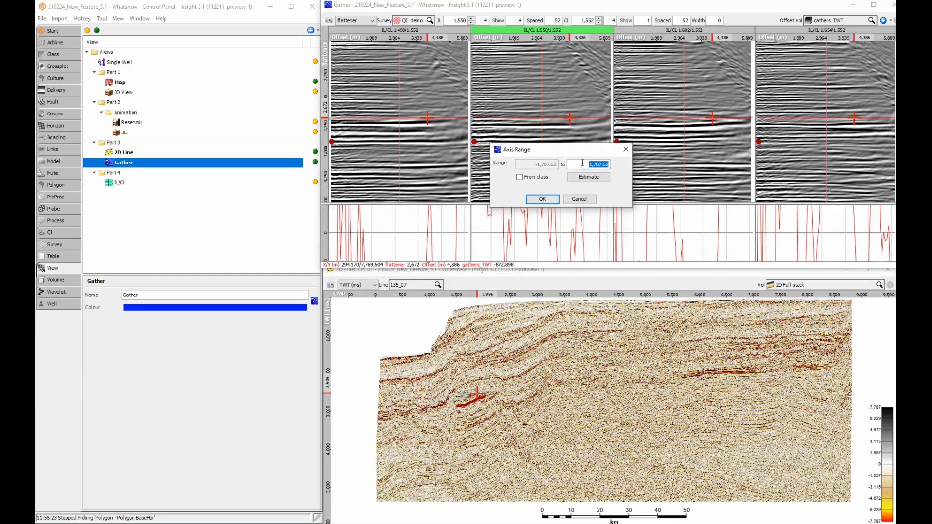
{"action": "left_click", "coordinate": [584, 178]}
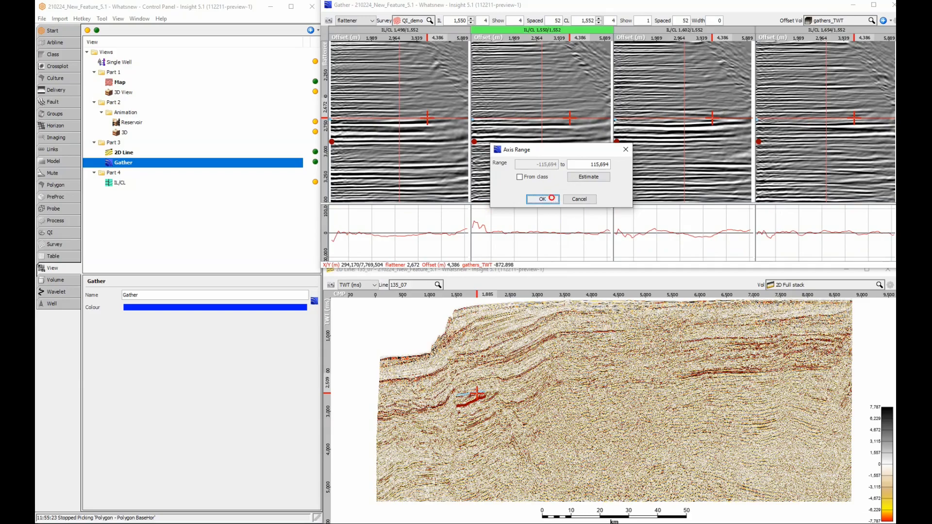
{"action": "left_click", "coordinate": [542, 200]}
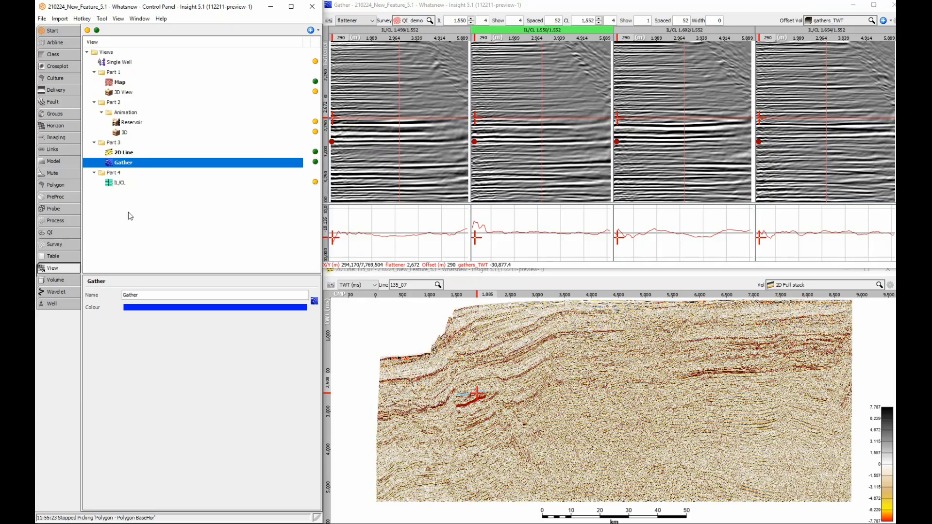
Open the IL/CL view and review the settings of the frequency split, cross correlation 2d, anisotropic model conversion and trim statics processes
{"action": "double_click", "coordinate": [120, 183]}
{"action": "left_click", "coordinate": [63, 221]}
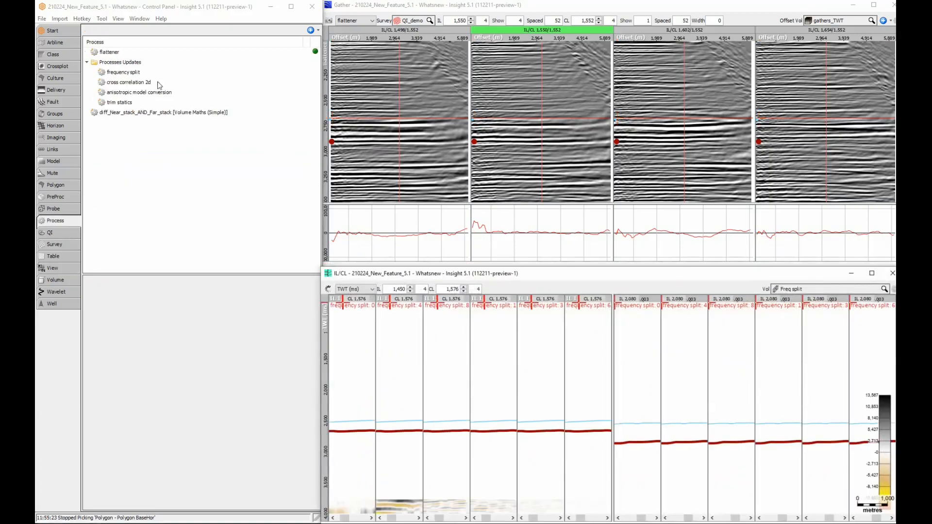
{"action": "left_click", "coordinate": [138, 72]}
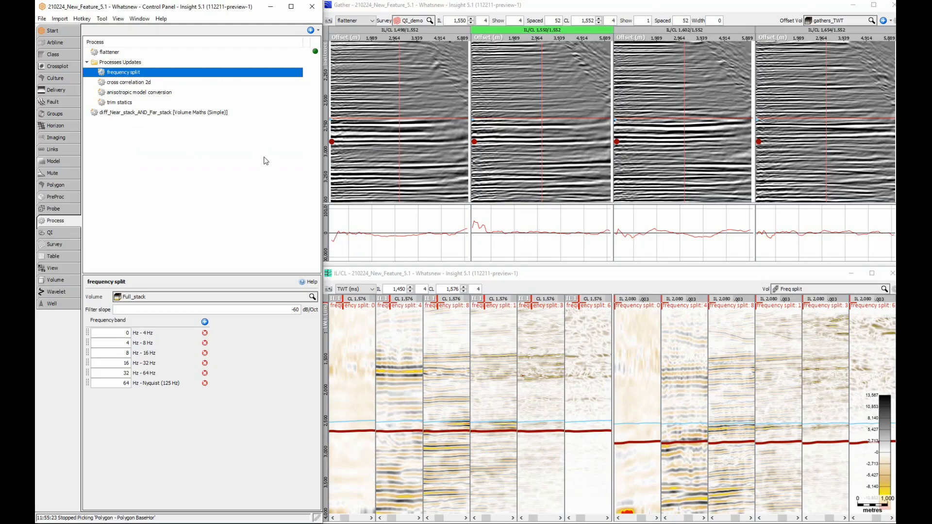
{"action": "left_click", "coordinate": [162, 83]}
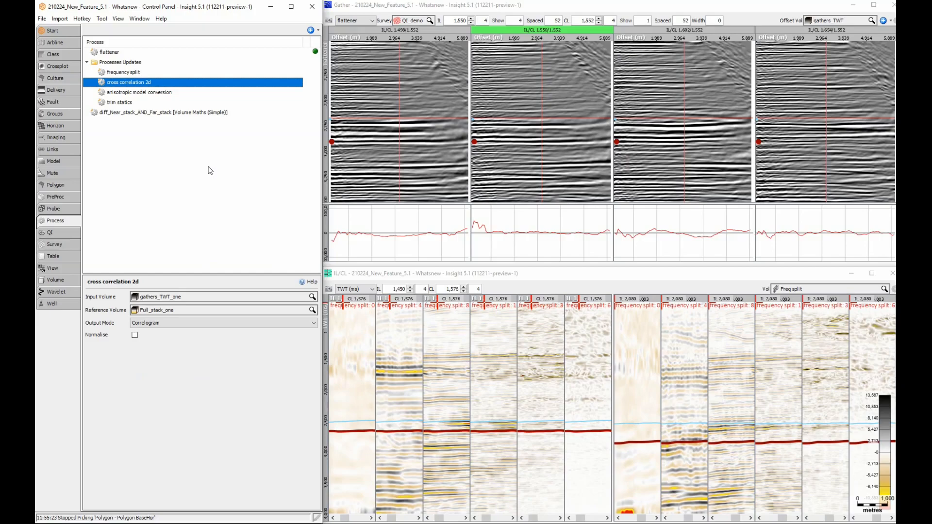
{"action": "left_click", "coordinate": [171, 93]}
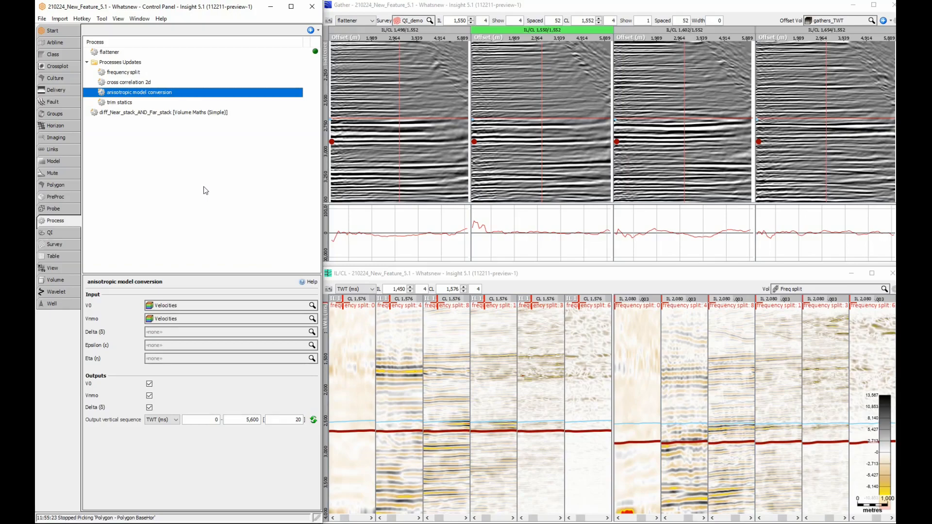
{"action": "left_click", "coordinate": [140, 102]}
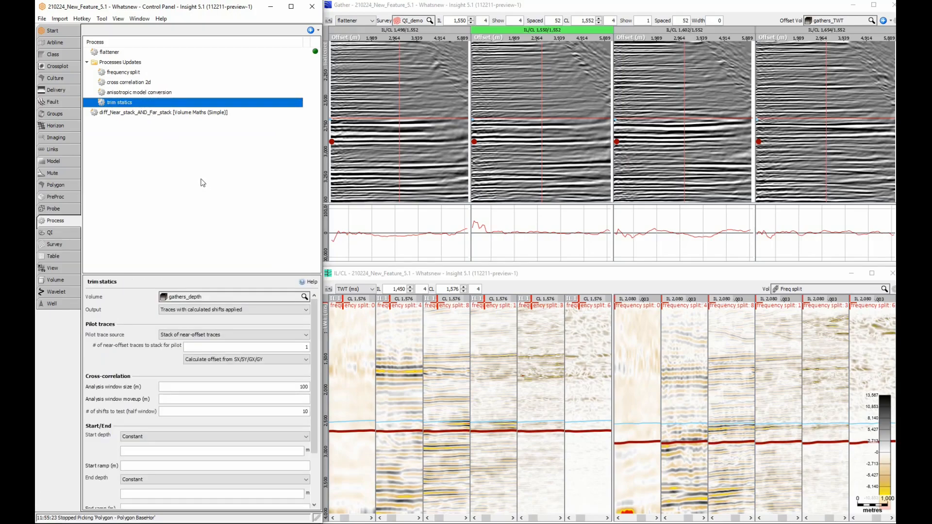
Create a difference volume from Near_stack and Far_stack named diff_Near_stack_AND_Far_stack_v2
{"action": "left_click", "coordinate": [69, 280]}
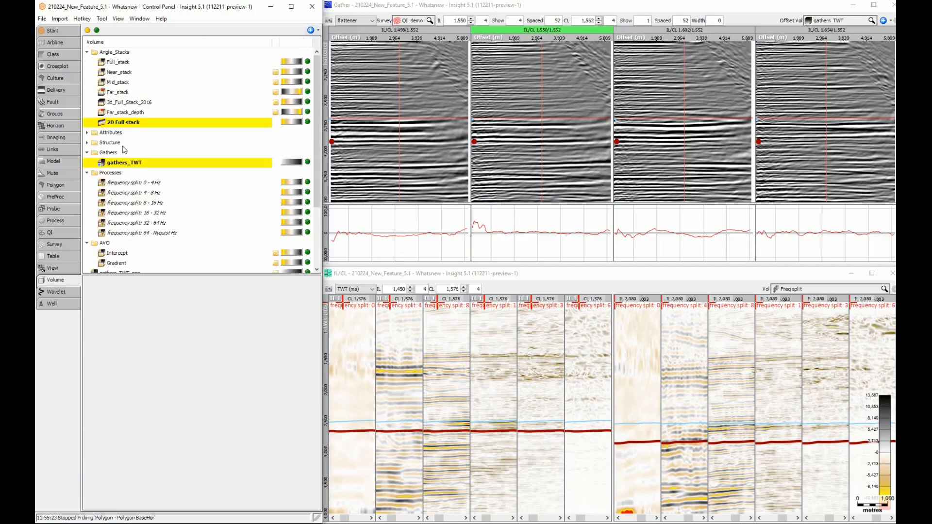
{"action": "left_click", "coordinate": [120, 93]}
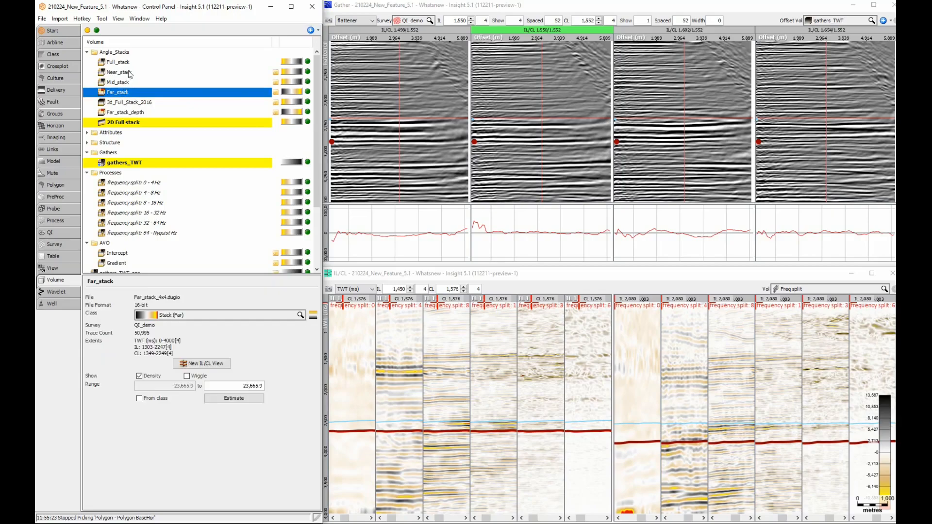
{"action": "left_click", "coordinate": [128, 72], "text": "ctrl"}
{"action": "right_click", "coordinate": [129, 76]}
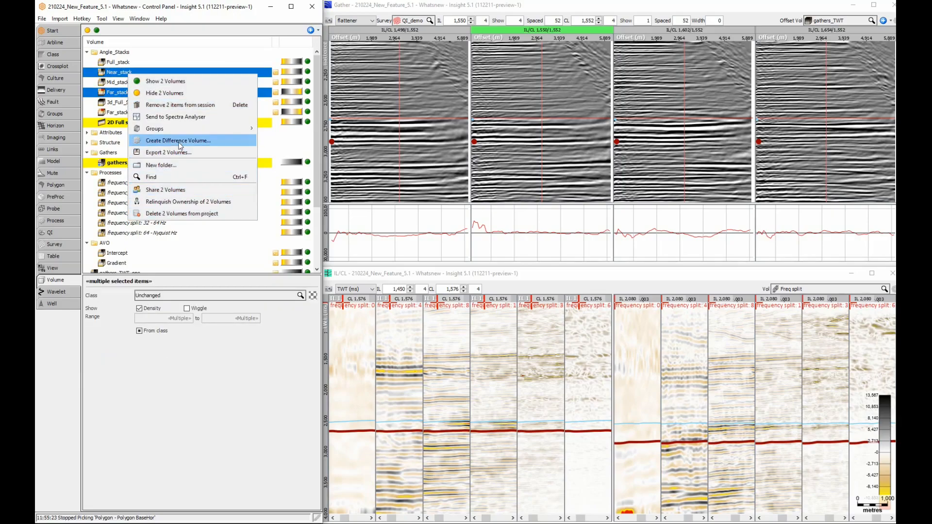
{"action": "left_click", "coordinate": [178, 140]}
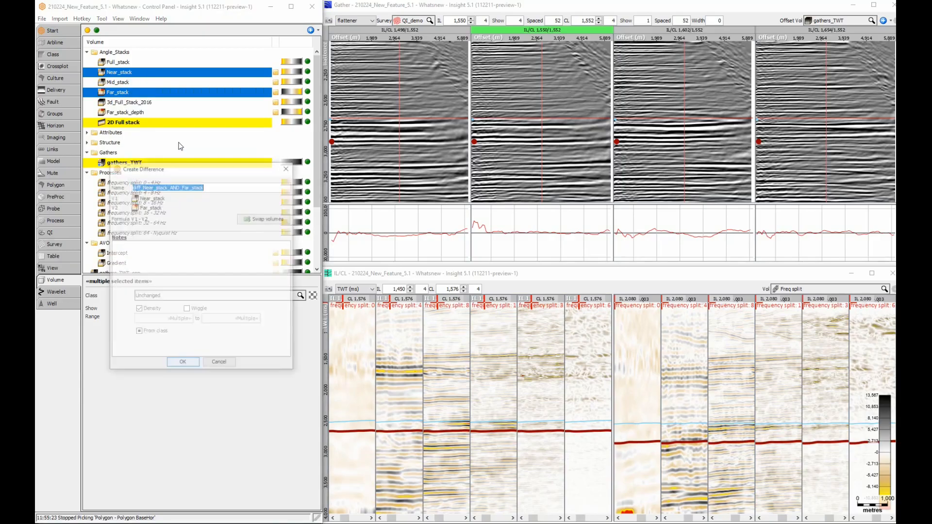
{"action": "left_click", "coordinate": [208, 185]}
{"action": "type", "text": "_s"}
{"action": "type", "text": "2"}
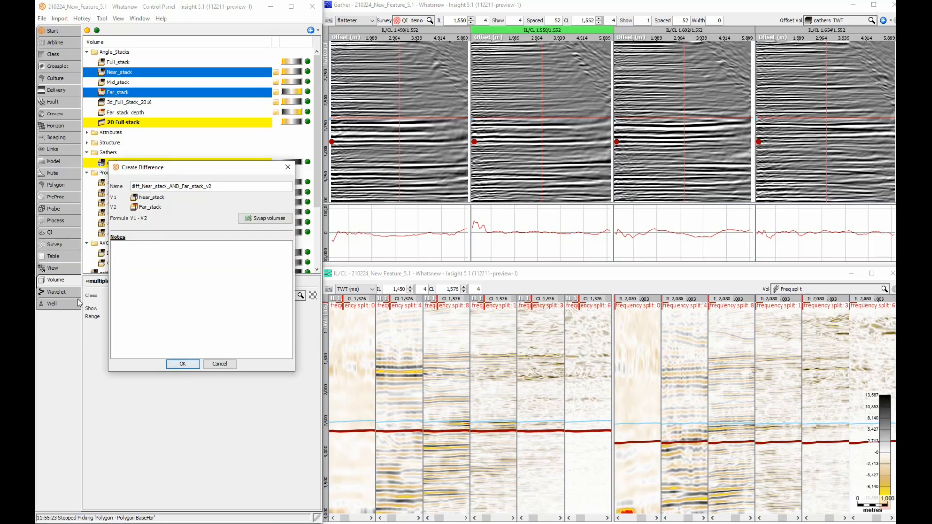
{"action": "left_click", "coordinate": [184, 365]}
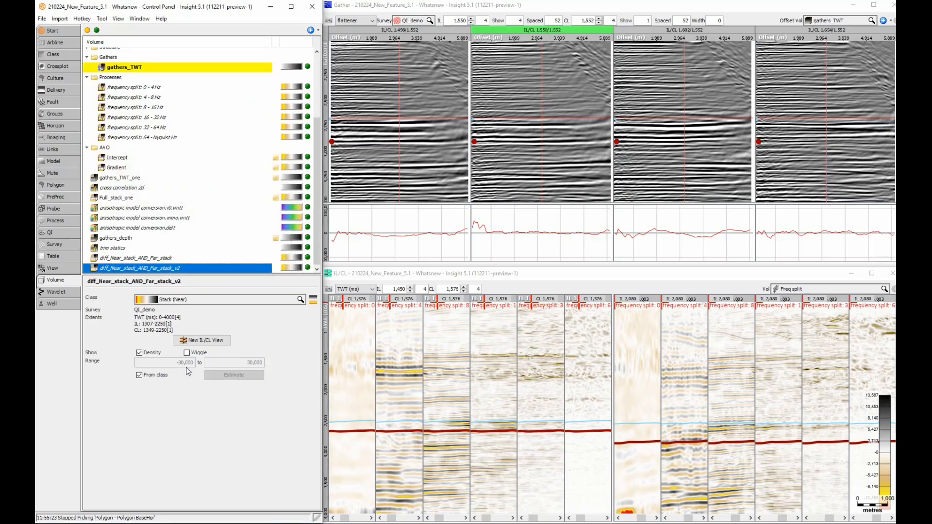